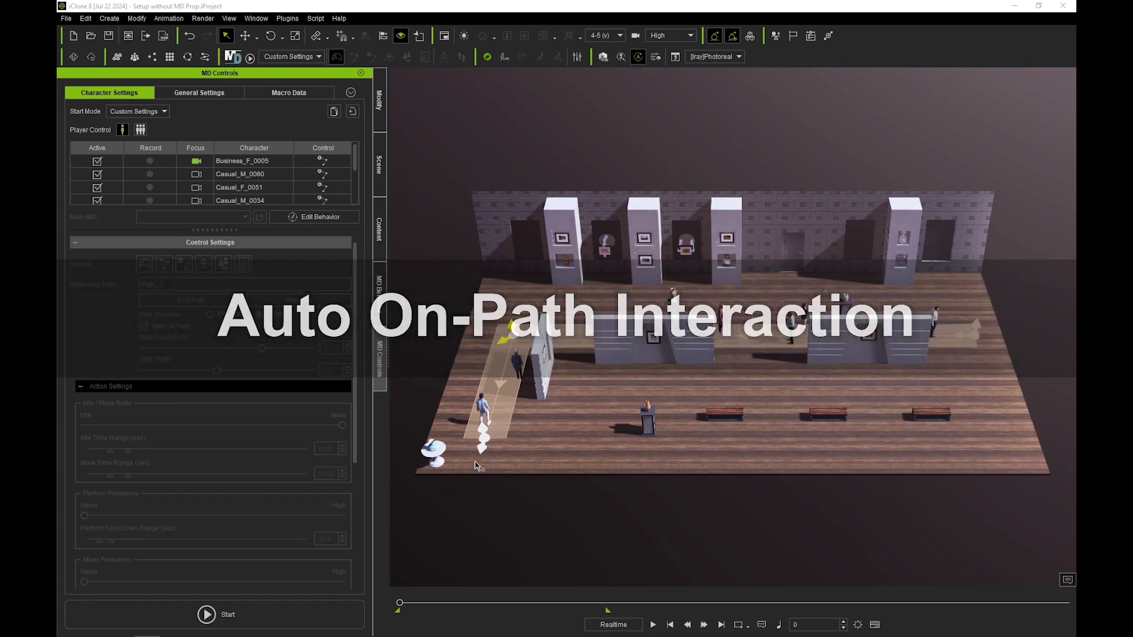
- Start the Motion Director simulation and examine up close how the characters walk along the gallery path
left_click(295, 164)
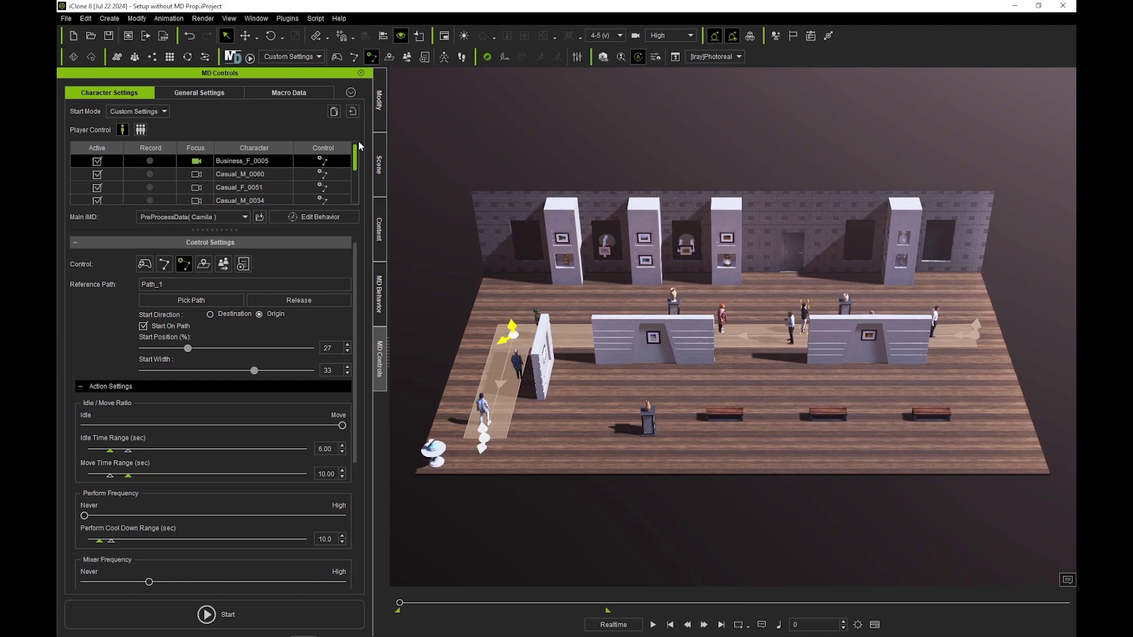
left_click(207, 614)
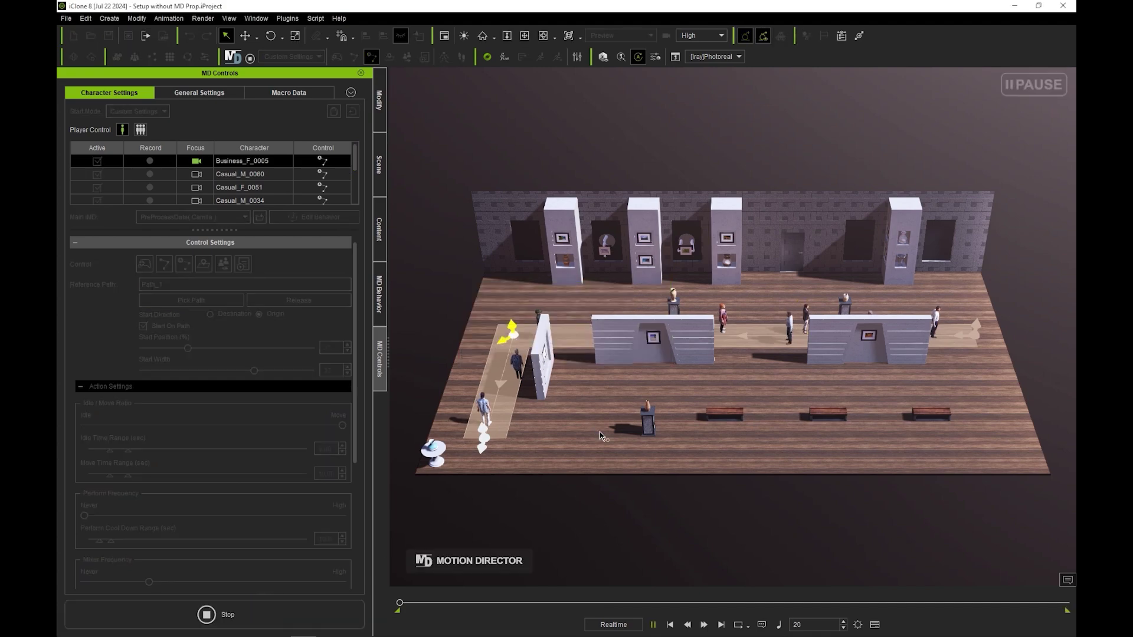
scroll(598, 365, "up", 4)
right_click_drag(572, 384, 981, 365)
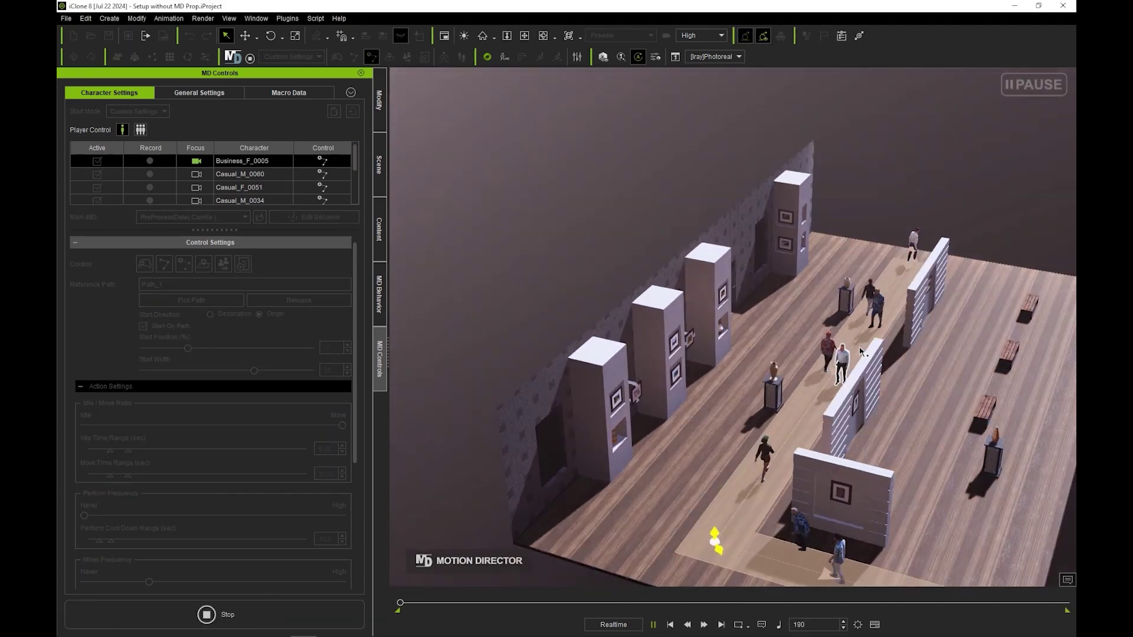
scroll(981, 364, "up", 3)
scroll(981, 365, "up", 3)
scroll(933, 318, "up", 4)
middle_click_drag(932, 382, 914, 337)
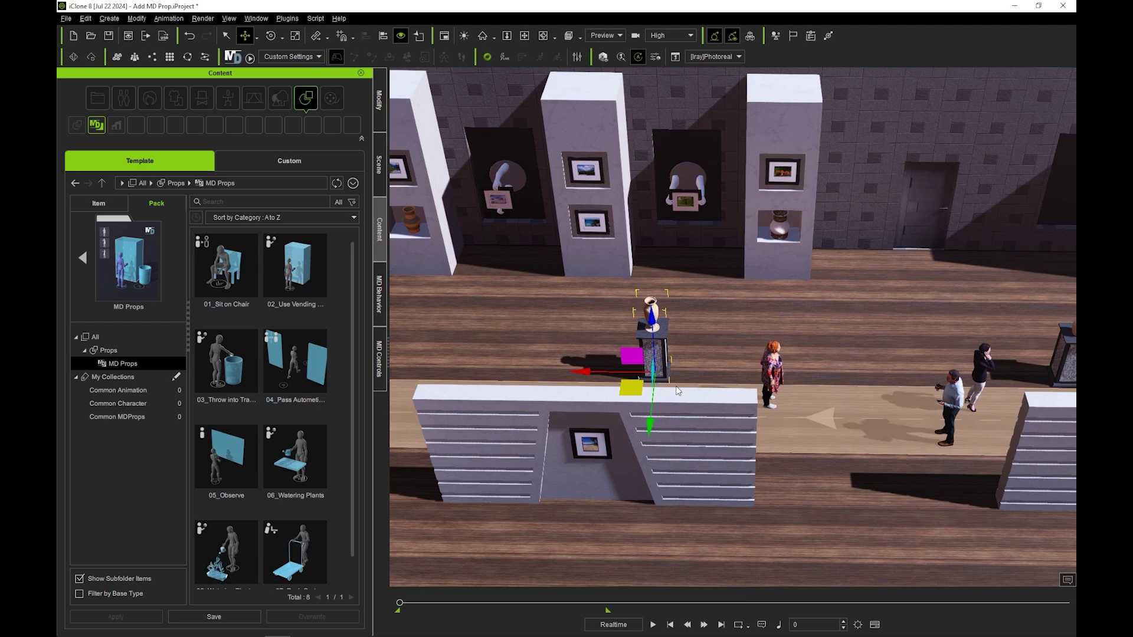
- Place the 05_Observe MD prop at the vase pedestal beside the path, facing the vase, and hide its Sample mesh
right_click_drag(678, 391, 853, 299)
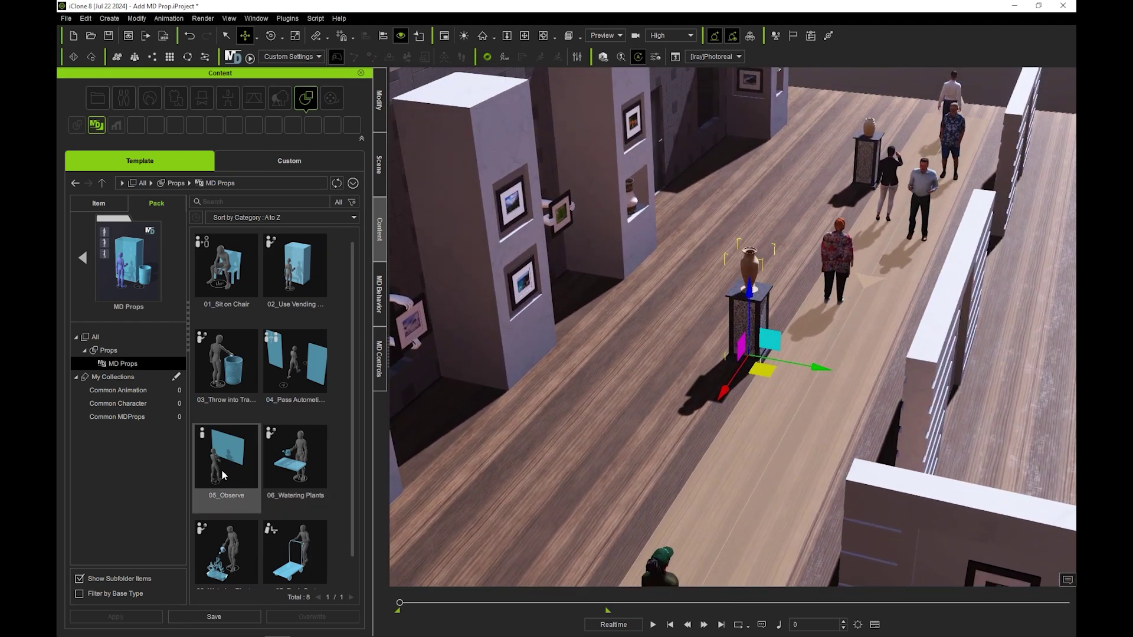
left_click_drag(223, 475, 642, 373)
left_click_drag(656, 430, 715, 391)
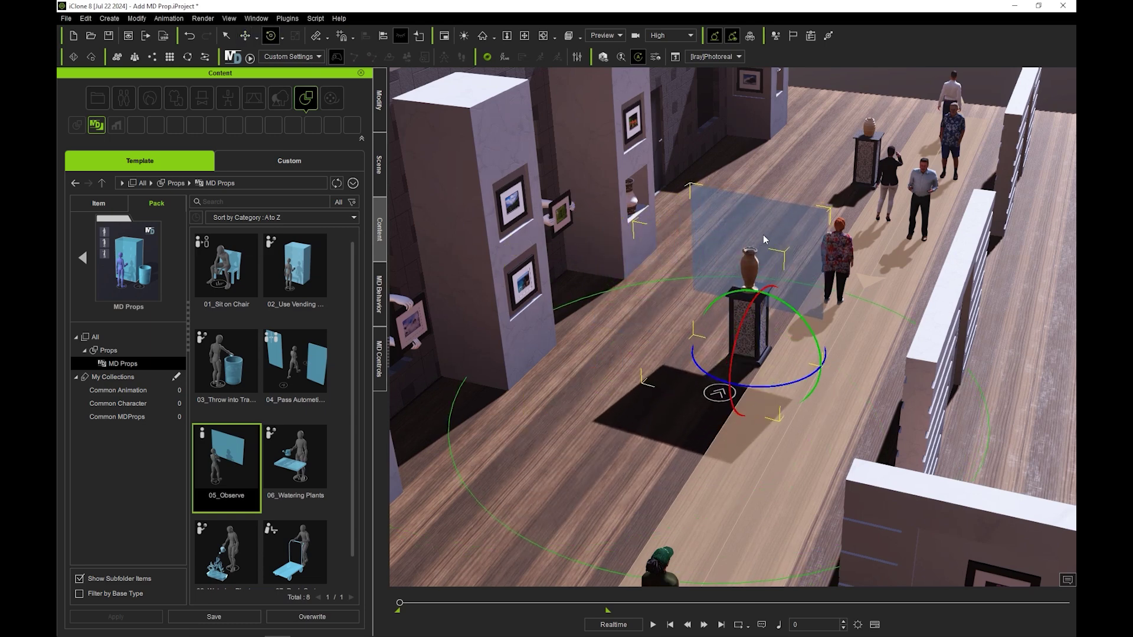
left_click(382, 176)
left_click(255, 367)
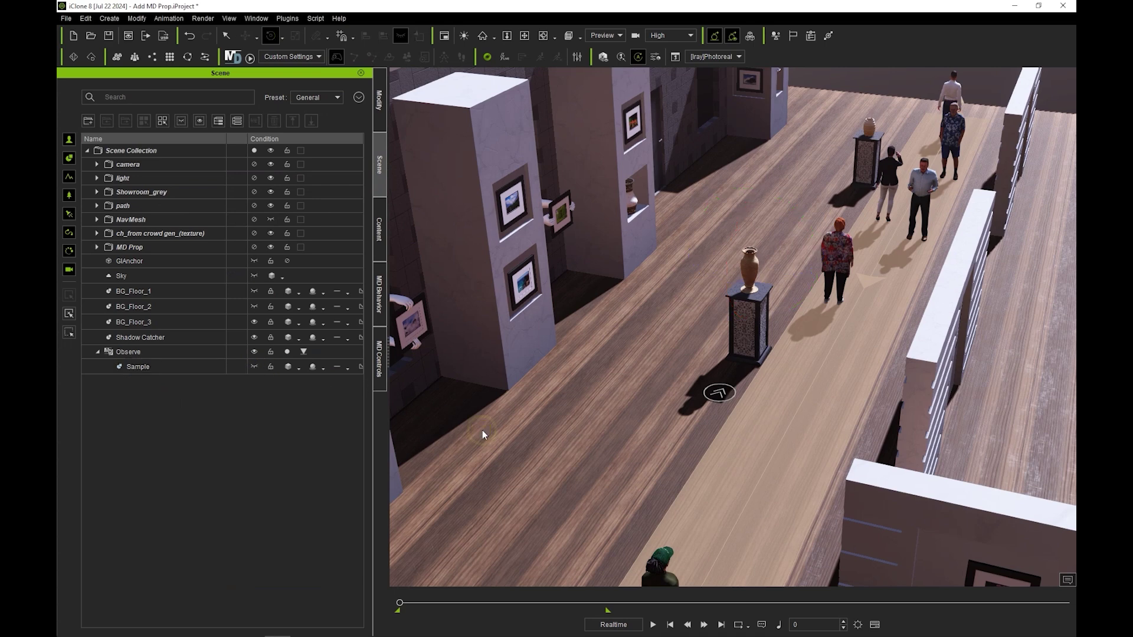
- Enable recording for all characters in the character list and run the Motion Director simulation to record the Observe interaction
left_click(380, 360)
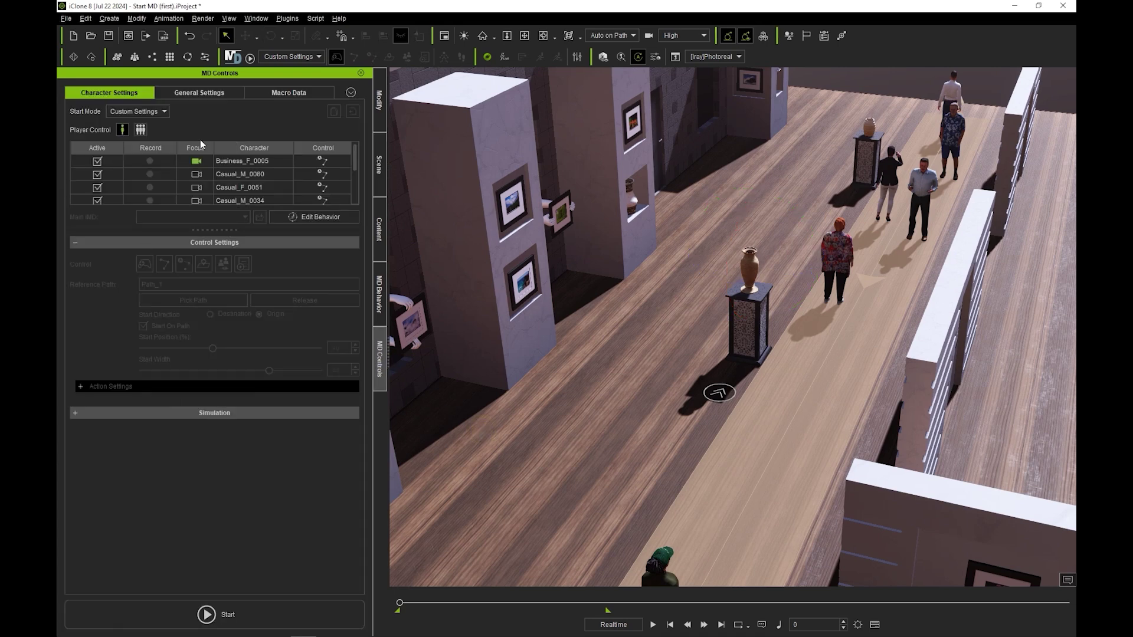
left_click(278, 160)
scroll(278, 160, "down", 3)
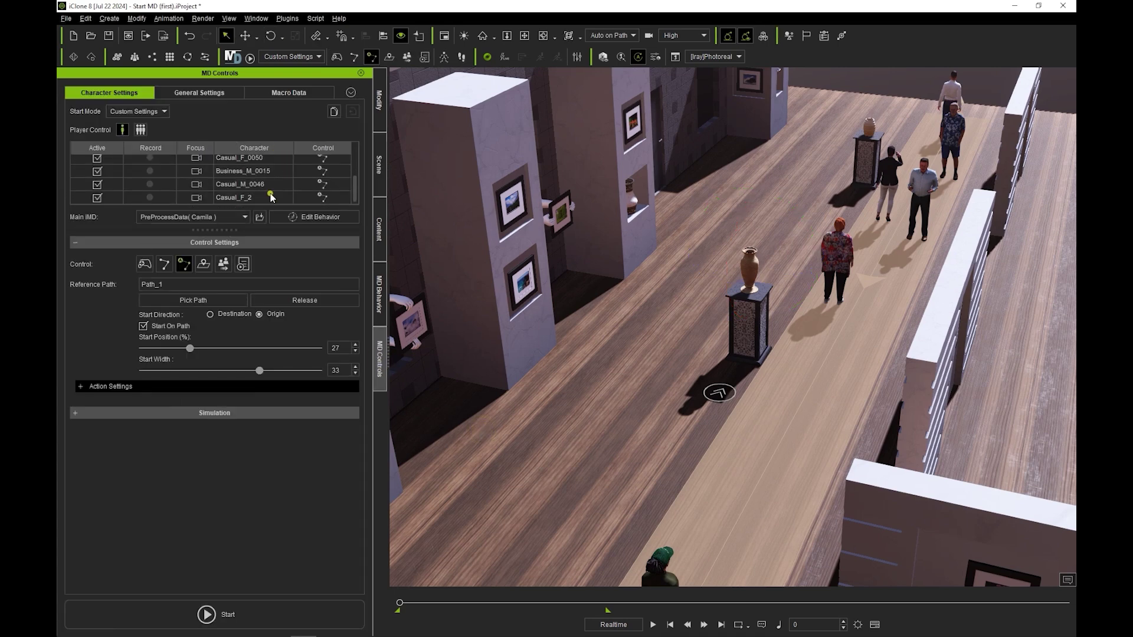
left_click(271, 195, "shift")
left_click(153, 199)
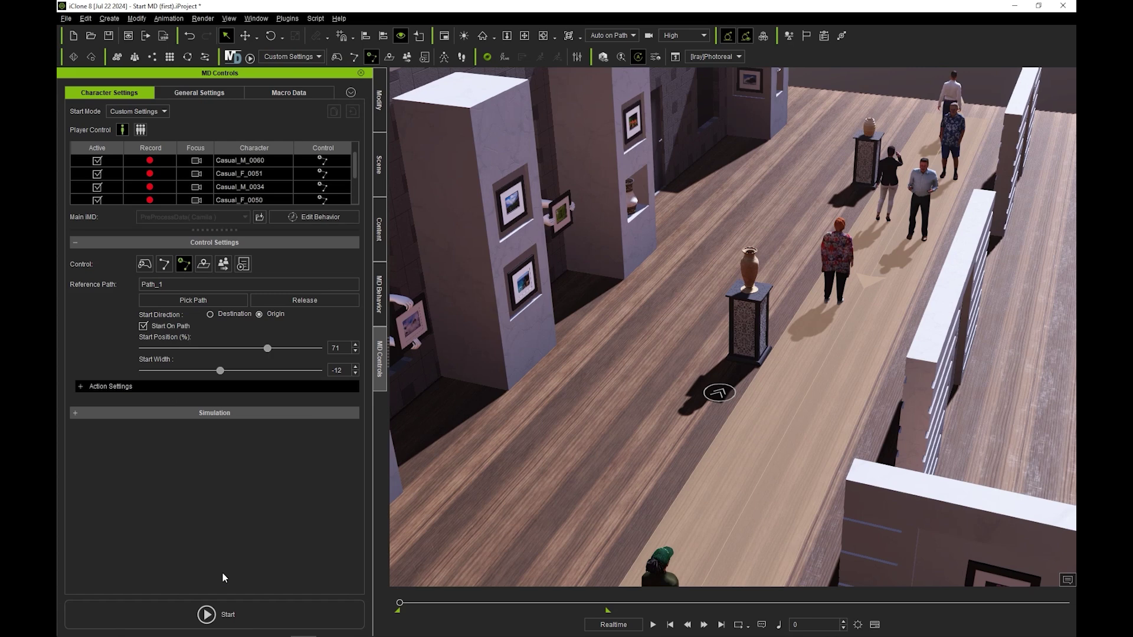
left_click(226, 616)
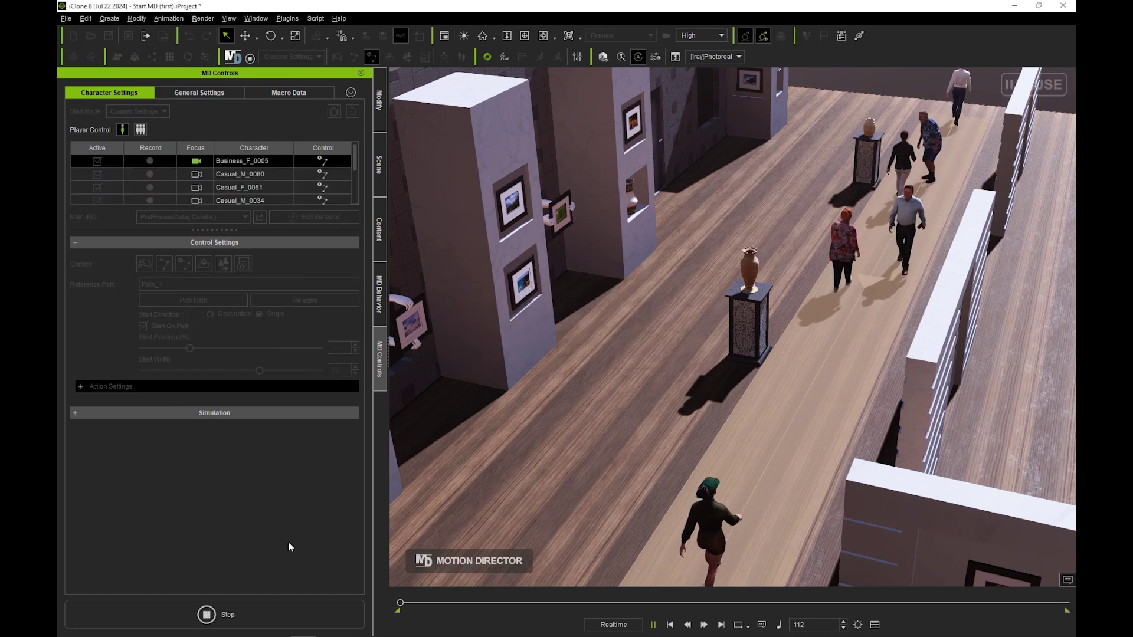
right_click_drag(809, 450, 789, 448)
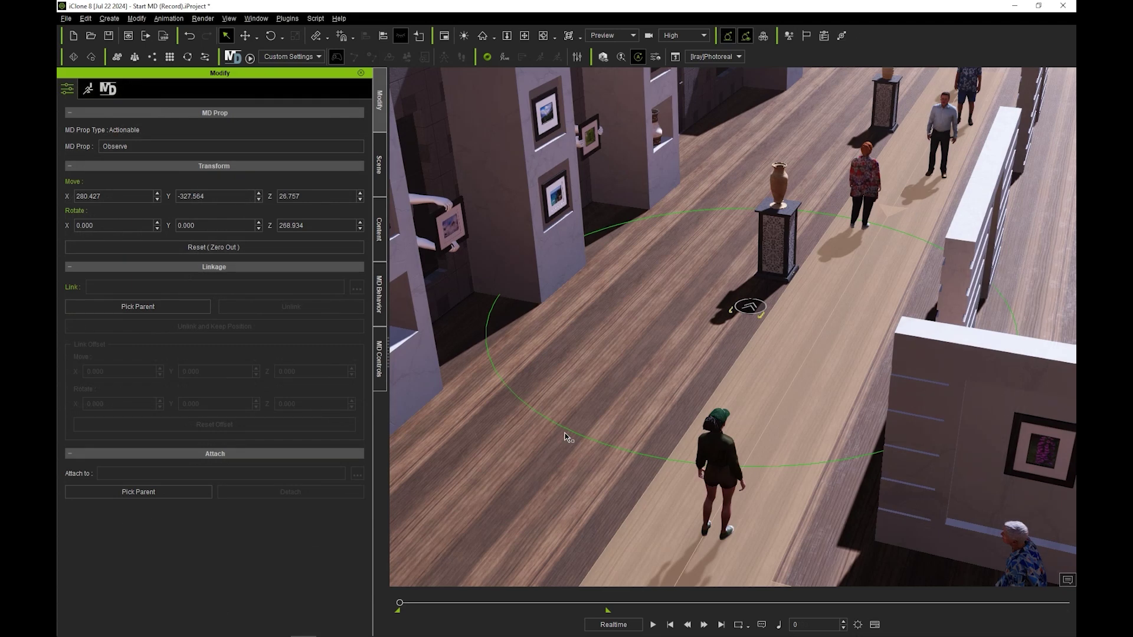
- Play back the recorded animation around the vase pedestal and return the timeline to the start
left_click(656, 624)
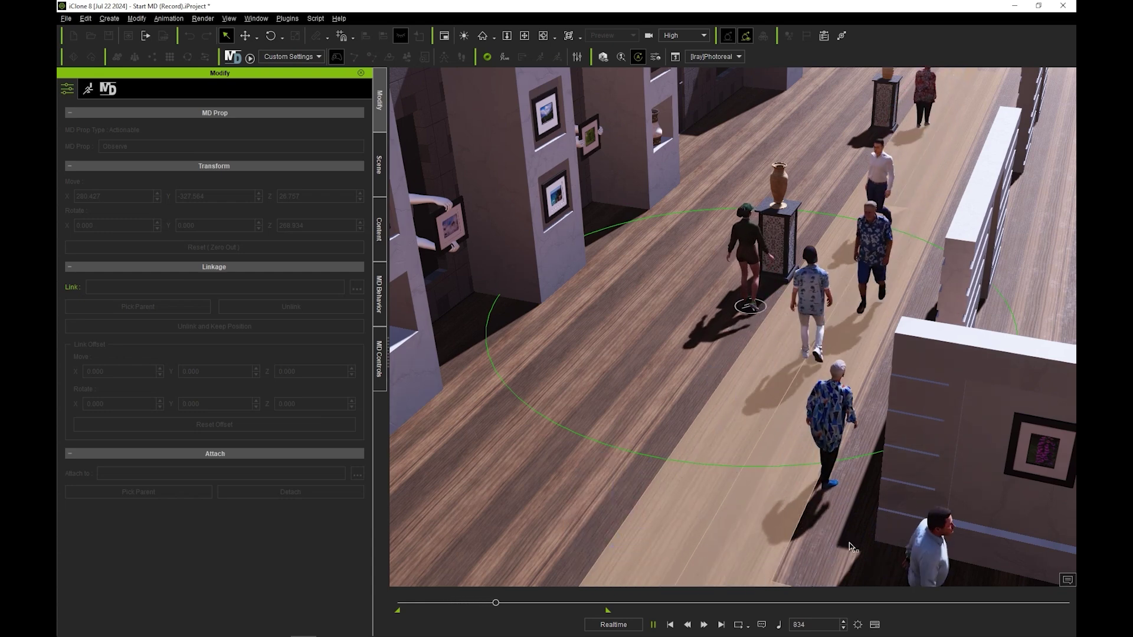
left_click(652, 624)
left_click_drag(504, 603, 369, 608)
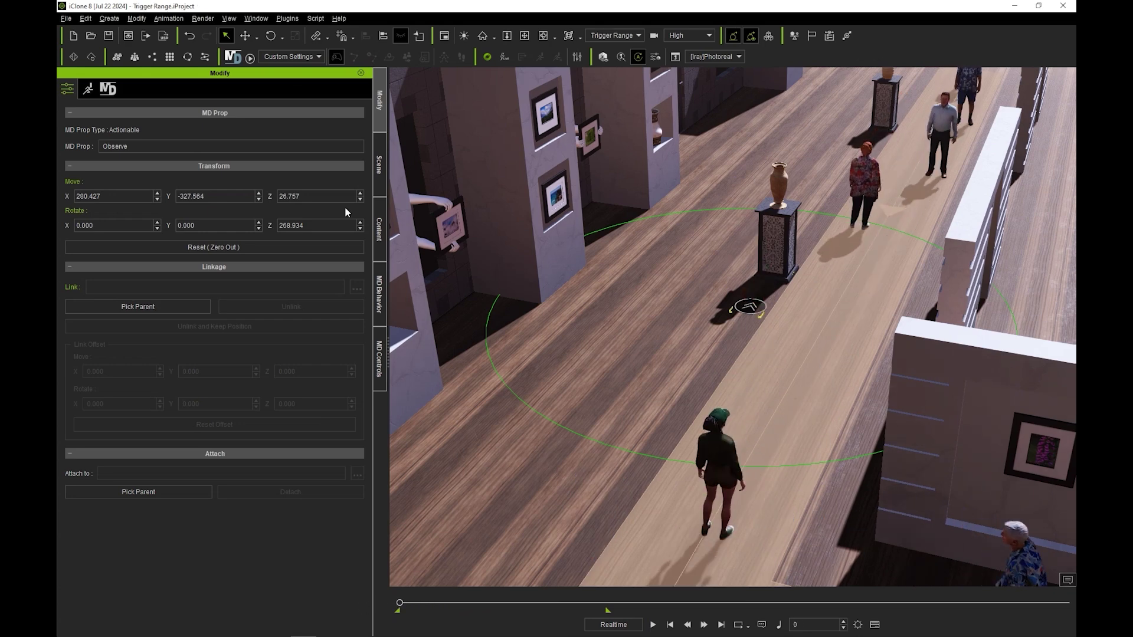
- Isolate the selected Observe prop and, in its MD settings, turn Crowd interaction off and back on
left_click(417, 36)
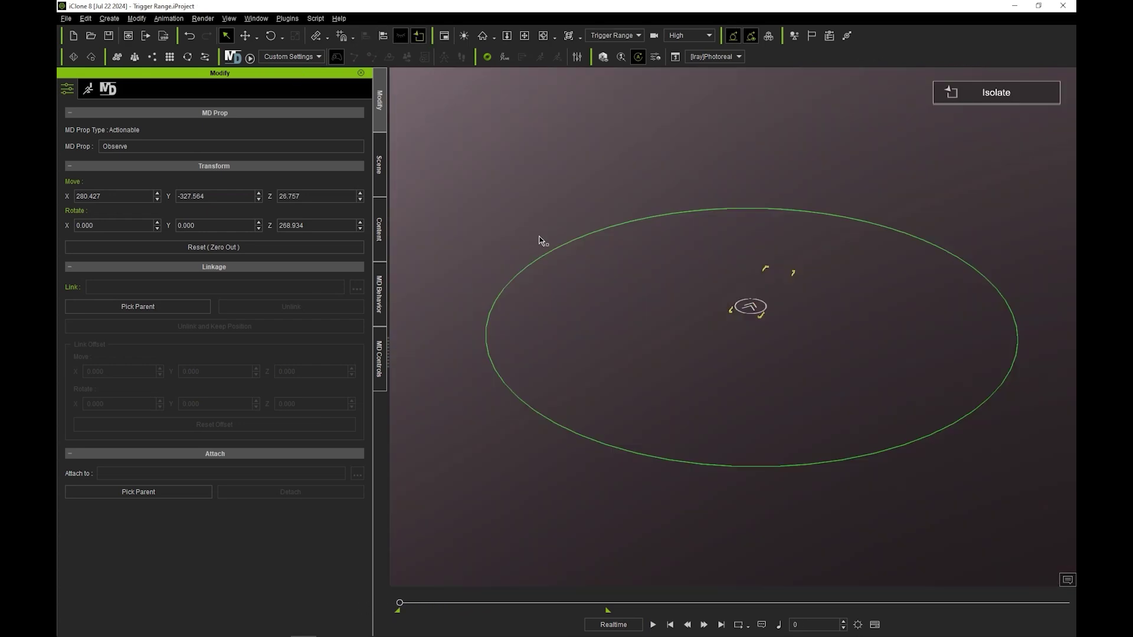
left_click(116, 90)
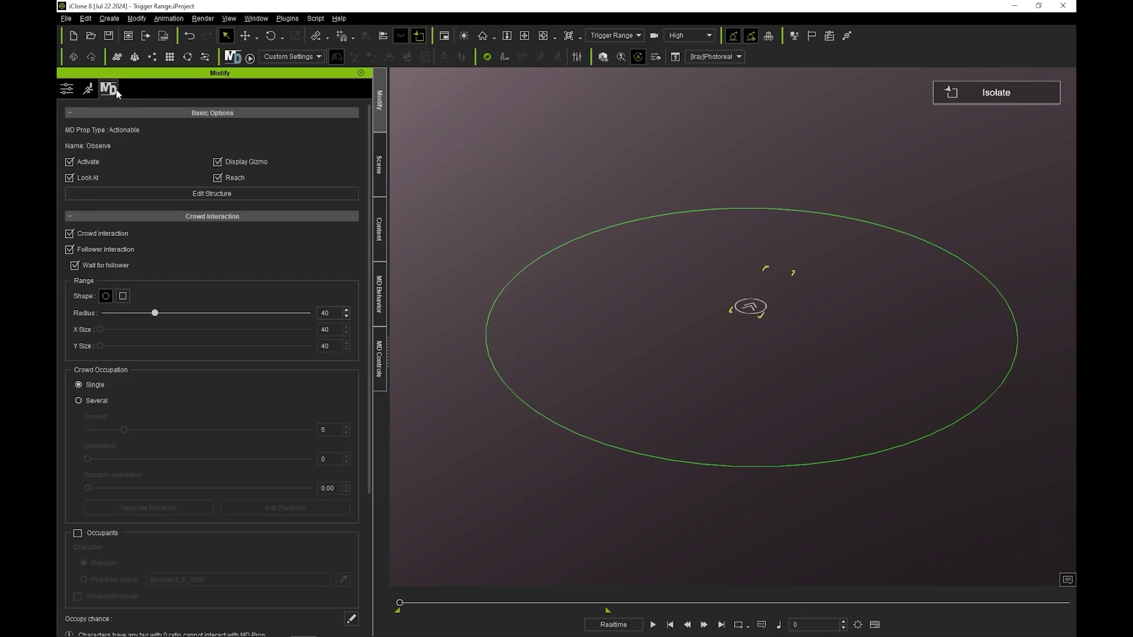
left_click(263, 113)
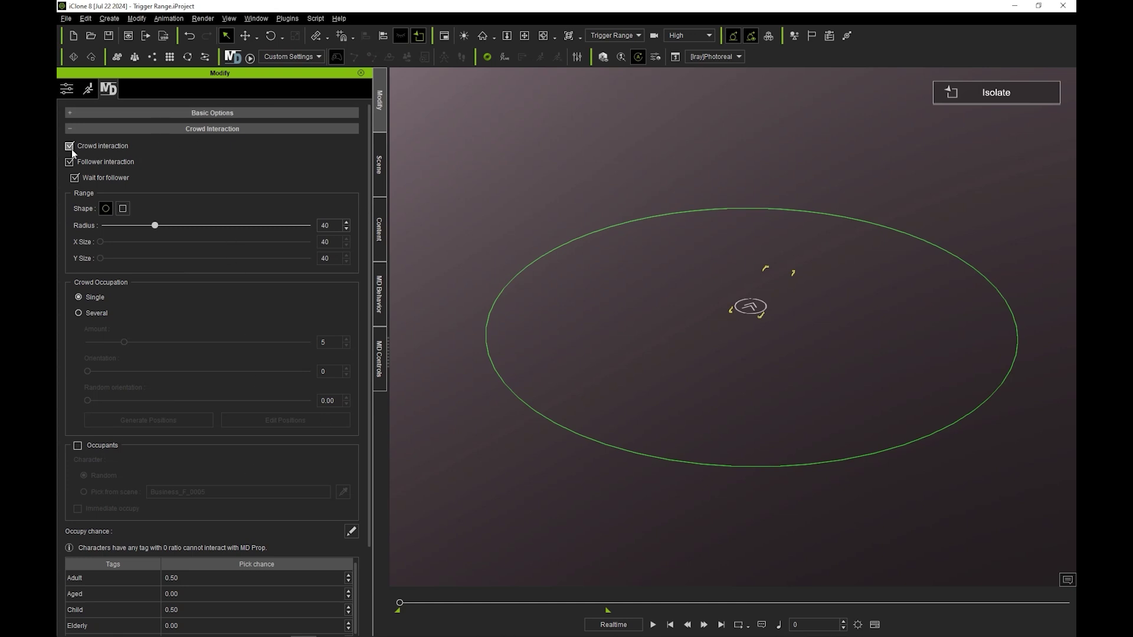
left_click(114, 151)
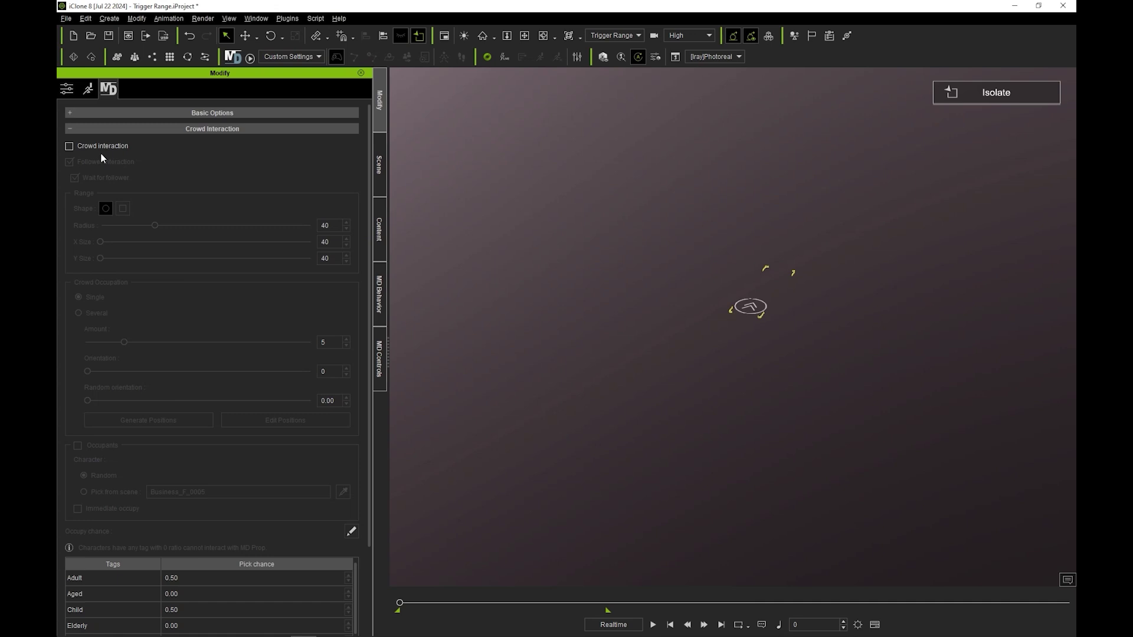
left_click(69, 146)
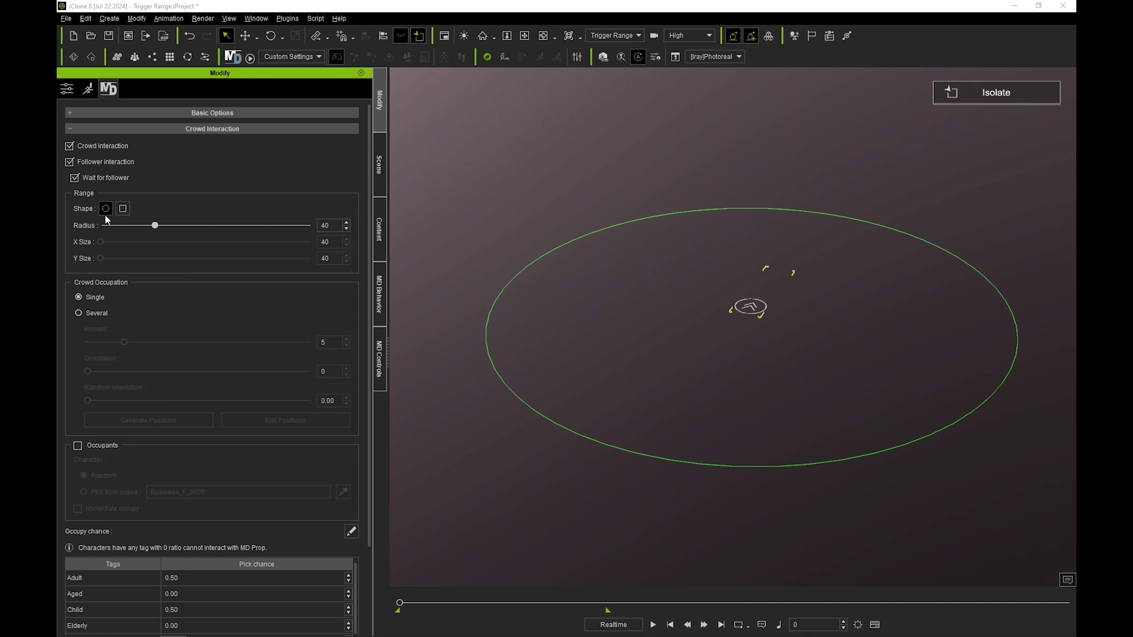
- Set the Observe prop's trigger radius to 20, switch the range shape to Rectangle, and review the recorded walk past the pedestal
left_click_drag(154, 227, 104, 233)
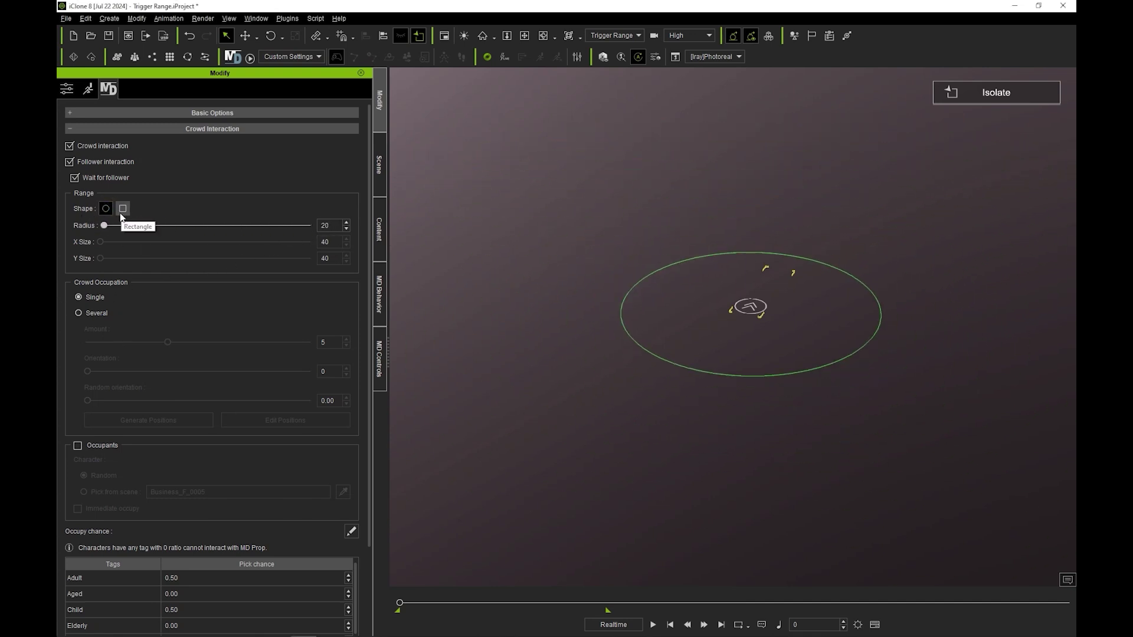
left_click(122, 209)
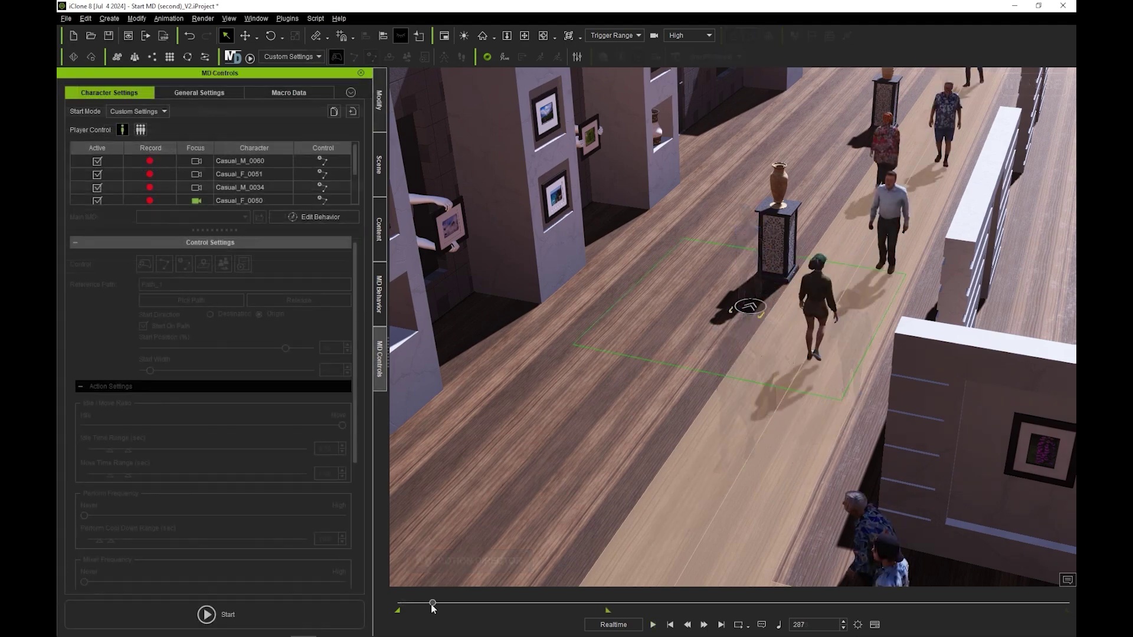
left_click_drag(433, 605, 487, 603)
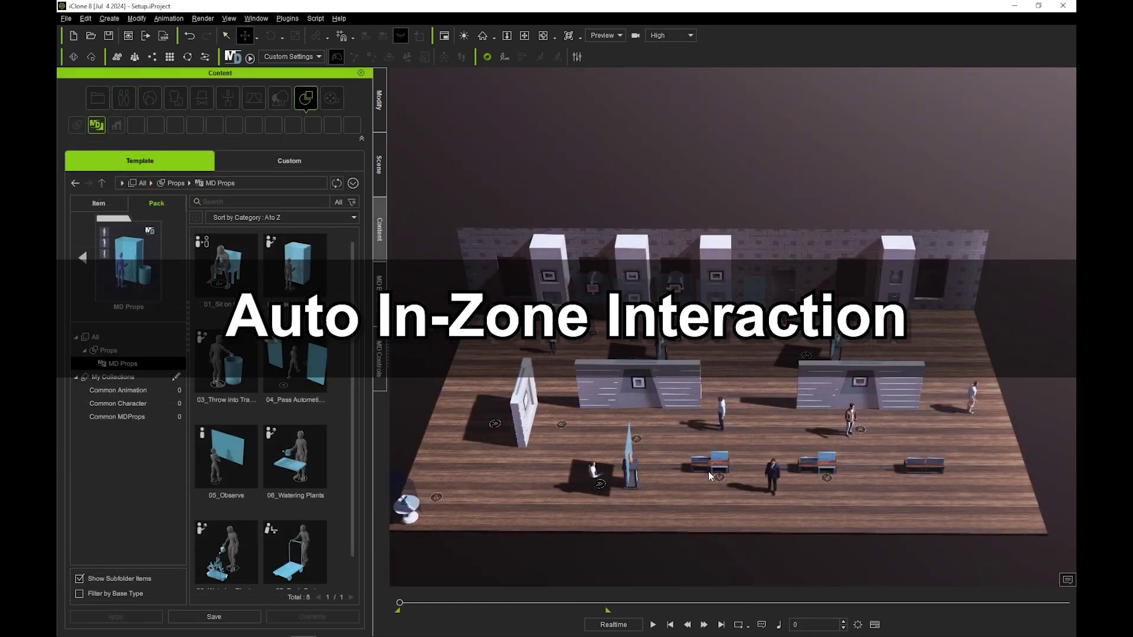
- Select all characters in the zone scene's character list to check their shared NavMeshController control settings
scroll(727, 475, "up", 5)
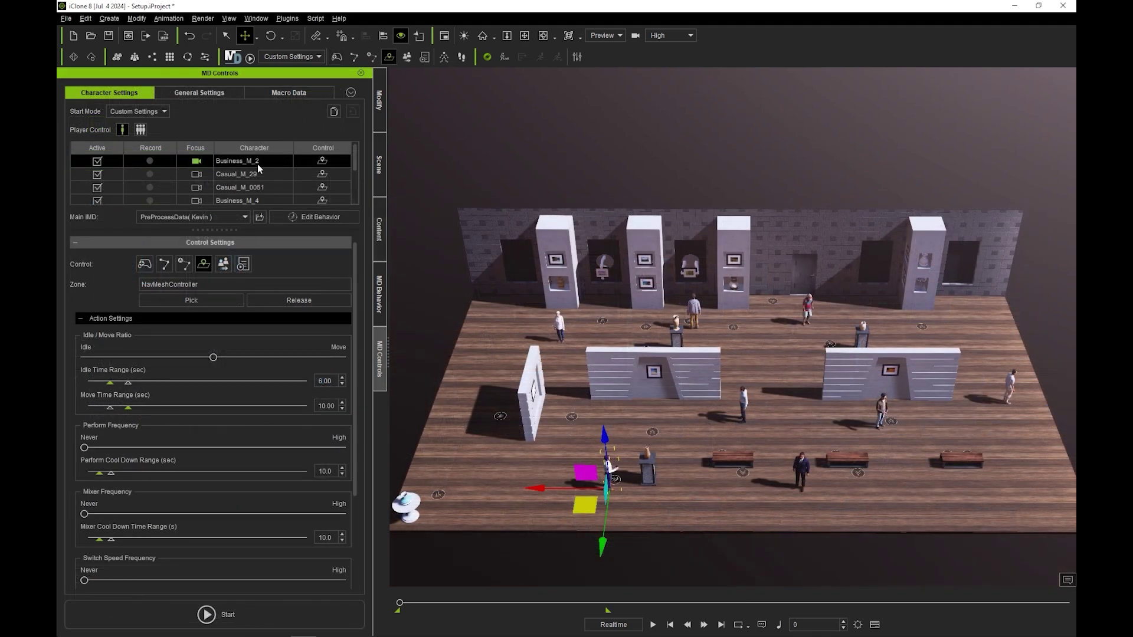
scroll(257, 164, "down", 2)
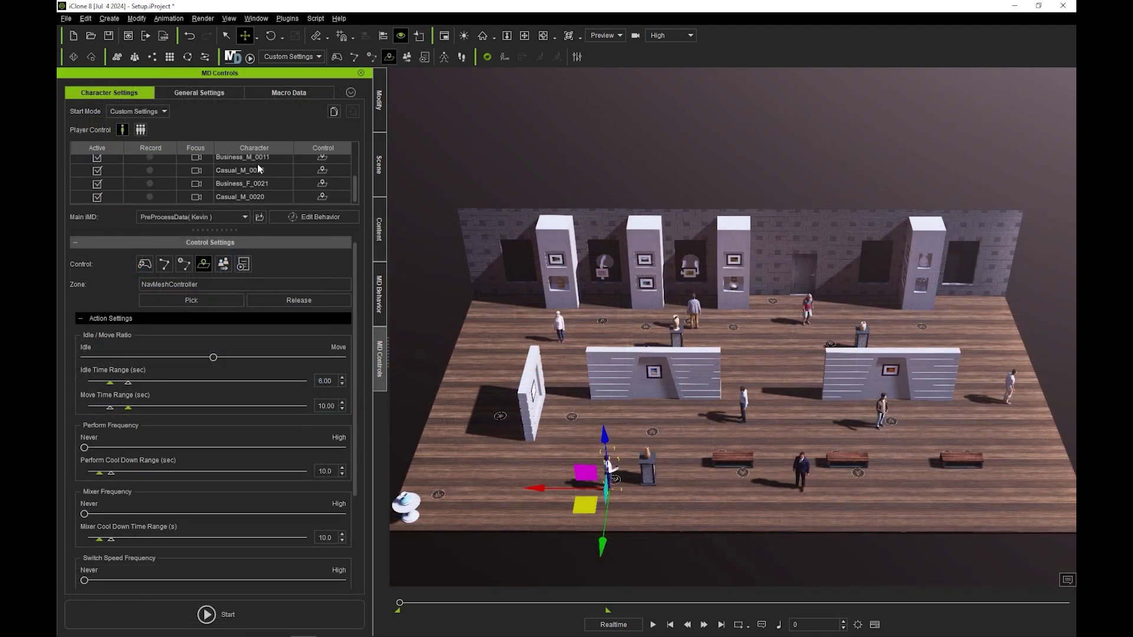
left_click(262, 197)
scroll(330, 182, "up", 1)
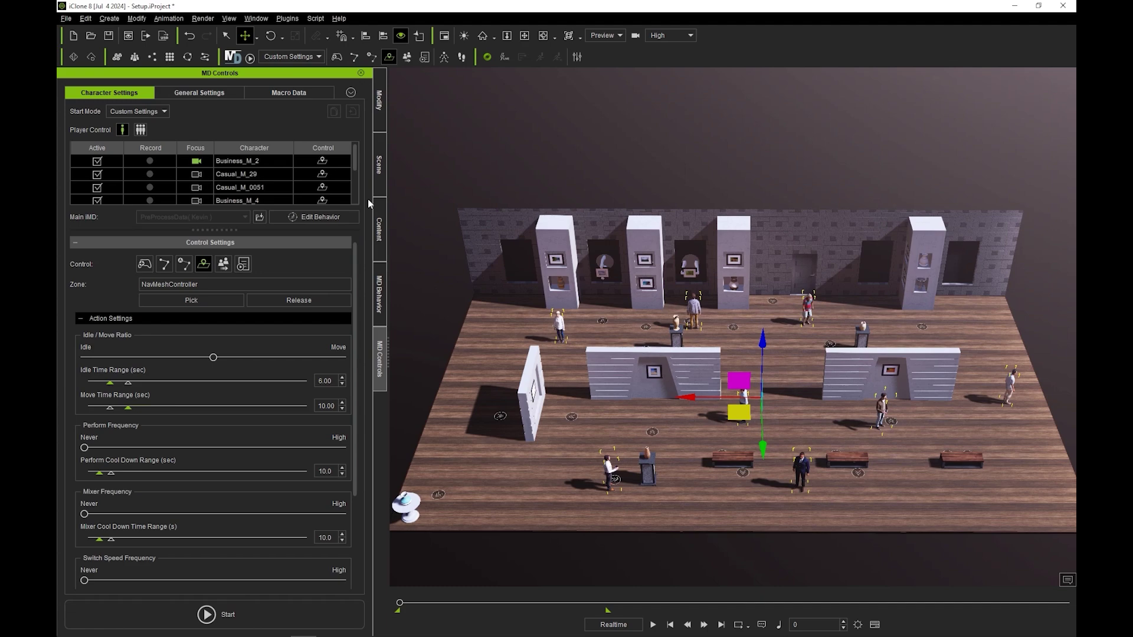
- Make the NavMesh zone visible in the scene and start the Motion Director simulation for the zone characters
left_click(380, 165)
left_click(99, 247)
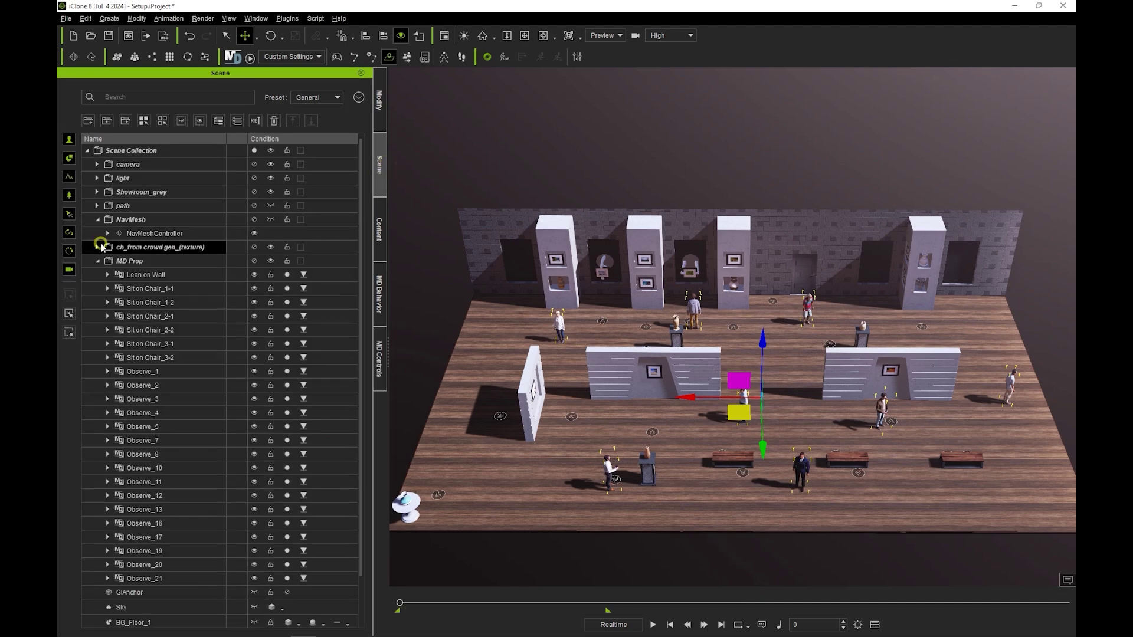
left_click(271, 220)
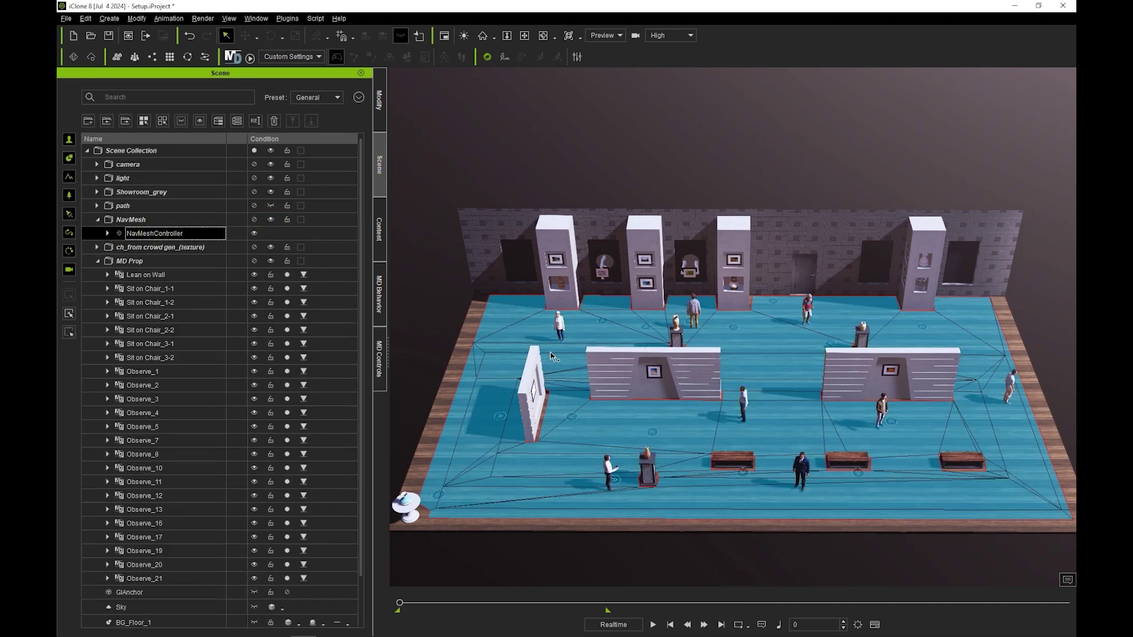
left_click(384, 348)
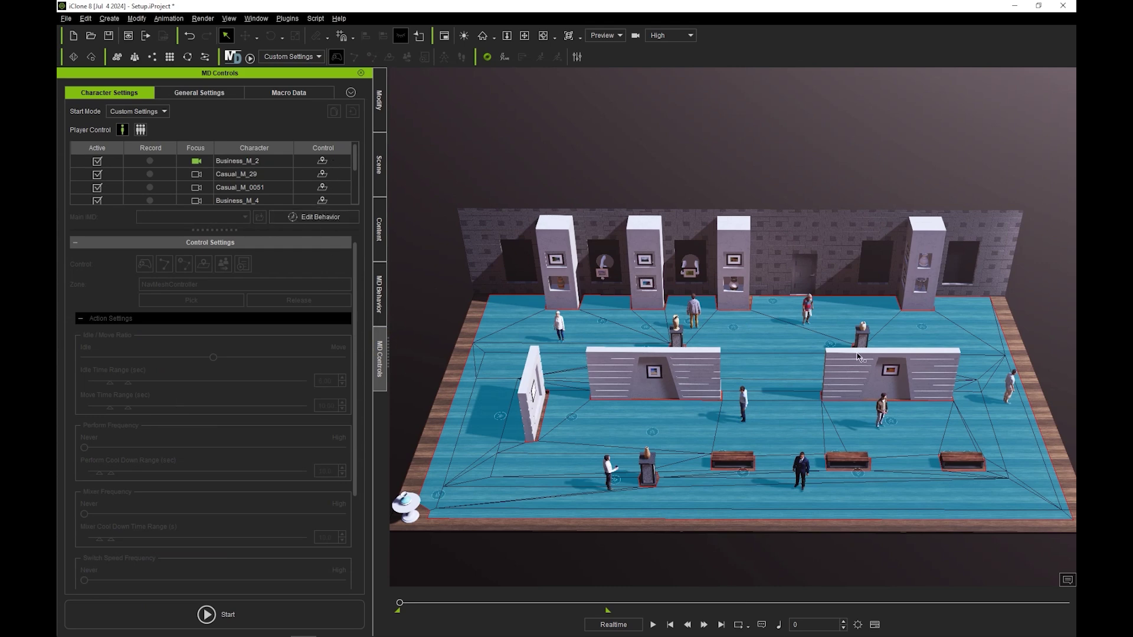
left_click(206, 614)
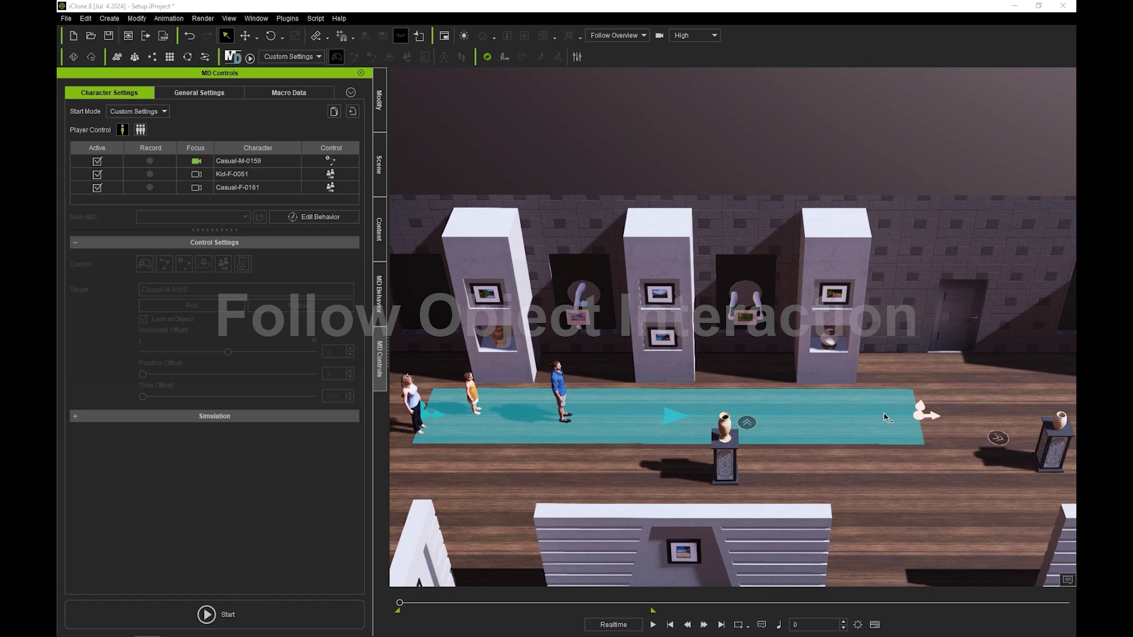
- Examine the path control of the man in the blue shirt and the follow-target settings of the child and woman behind him
left_click(555, 383)
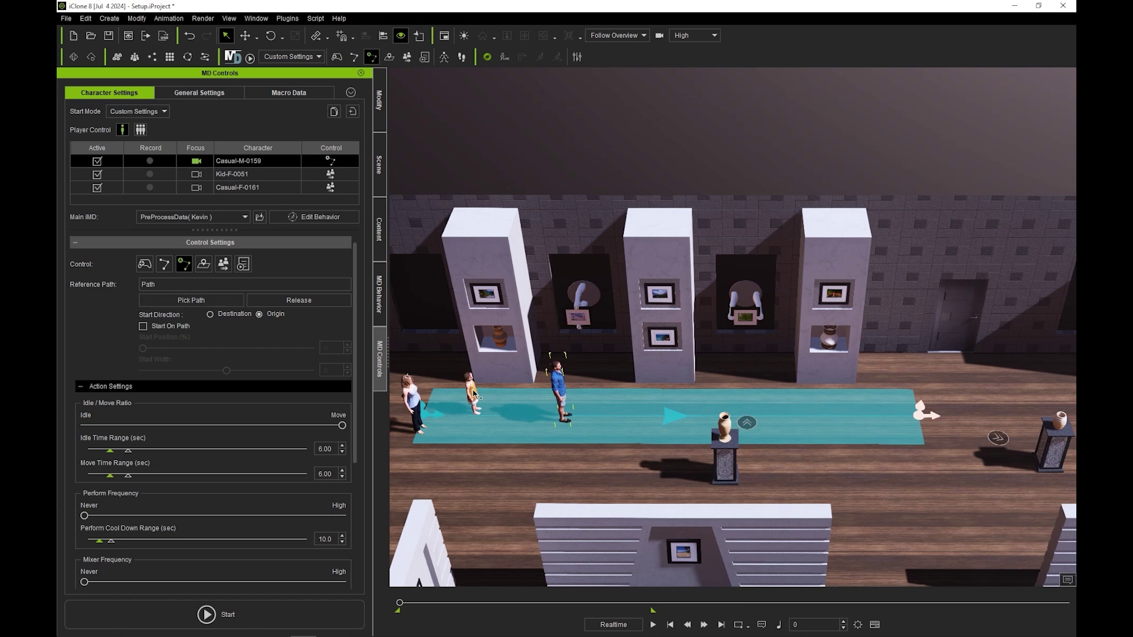
left_click(476, 395)
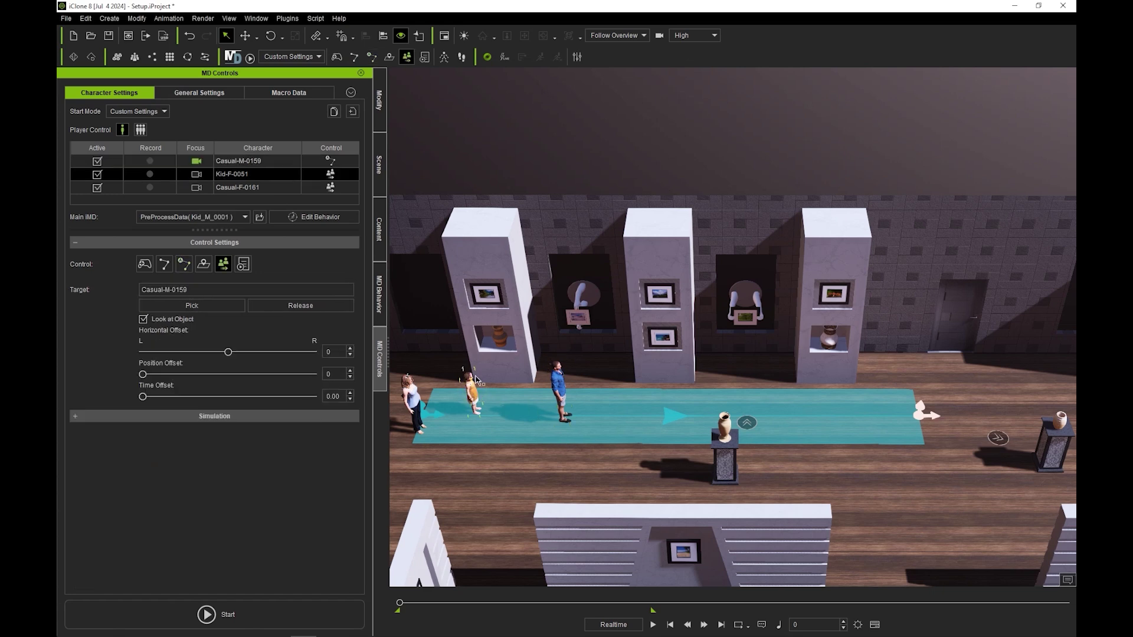
left_click(416, 397)
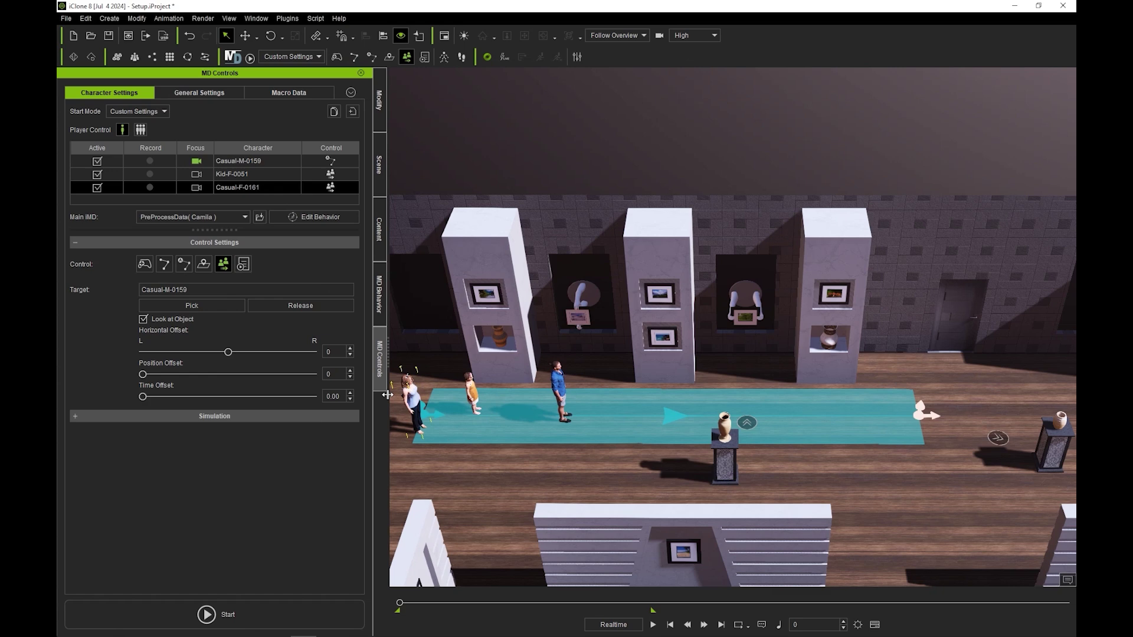
left_click(278, 175, "ctrl")
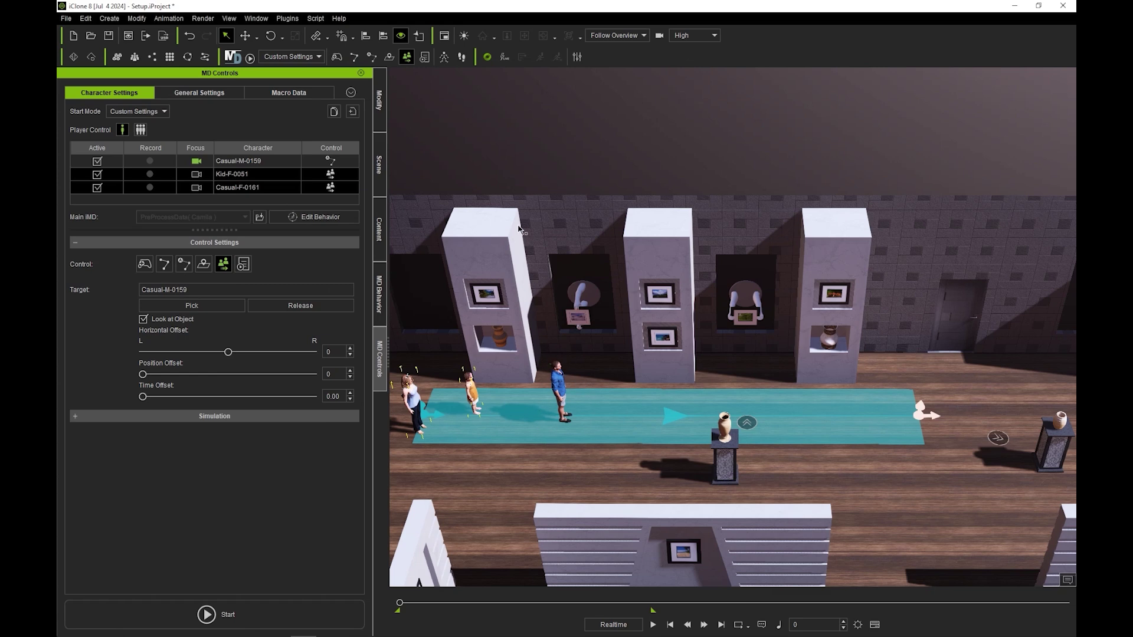
left_click(572, 185)
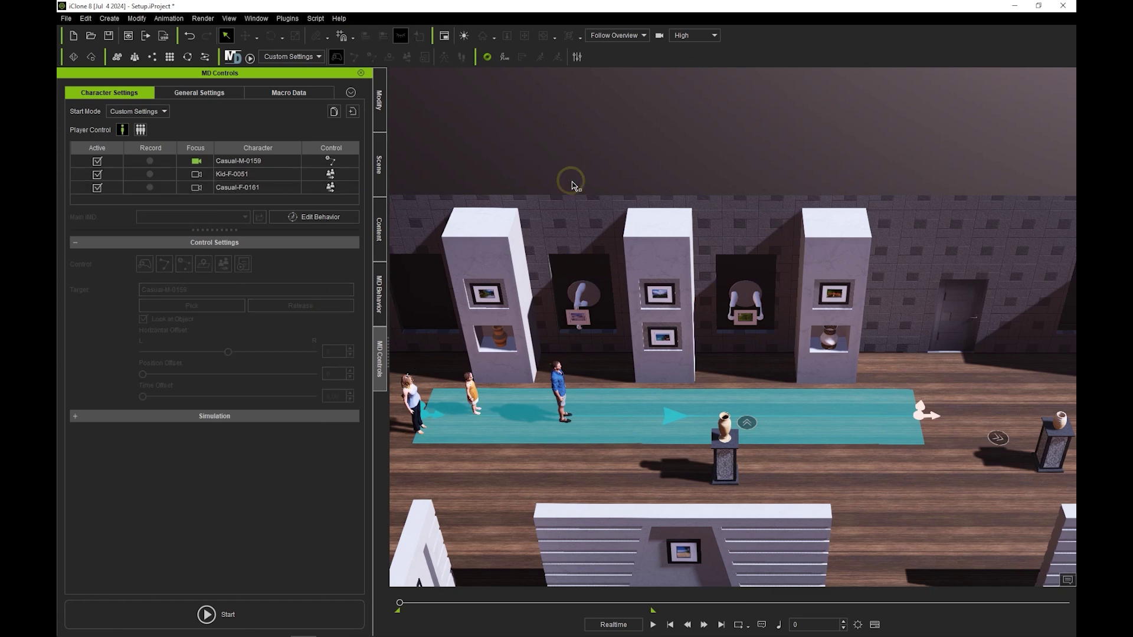
- Check the crowd and follower interaction settings of the two Observe props beside the vase pedestals
left_click(770, 429)
left_click(997, 440)
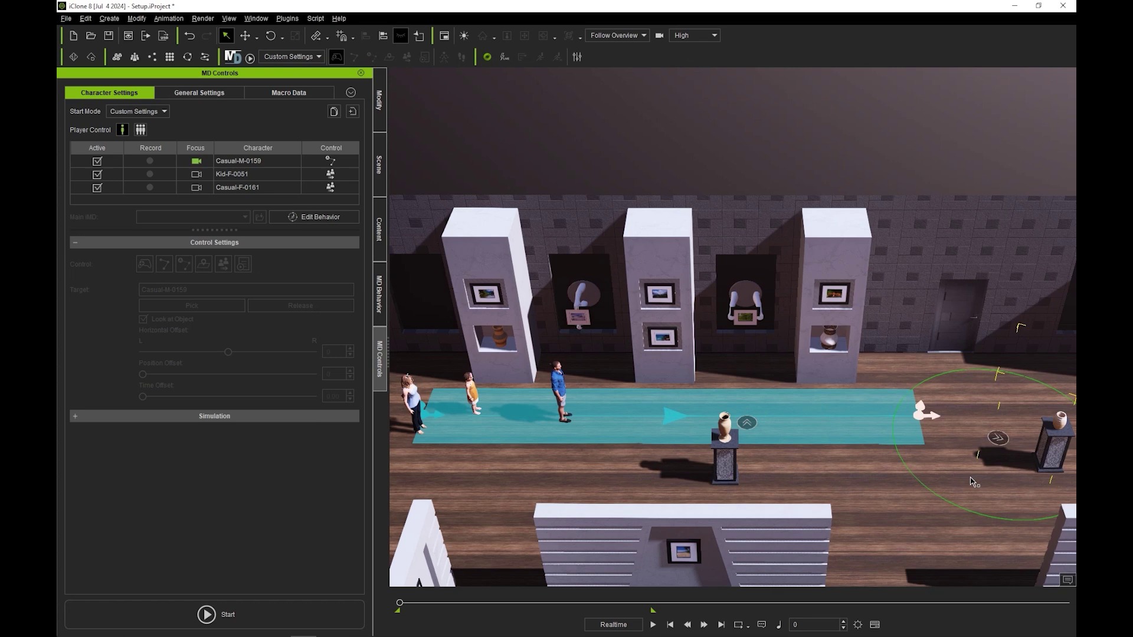
left_click(748, 424)
left_click(383, 125)
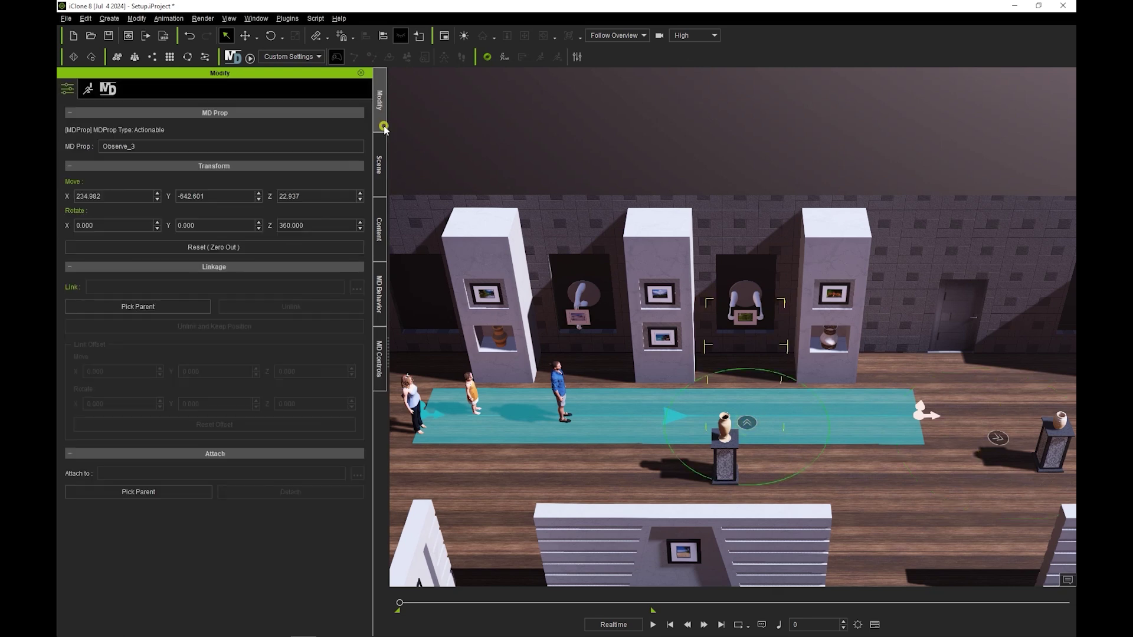
left_click(107, 89)
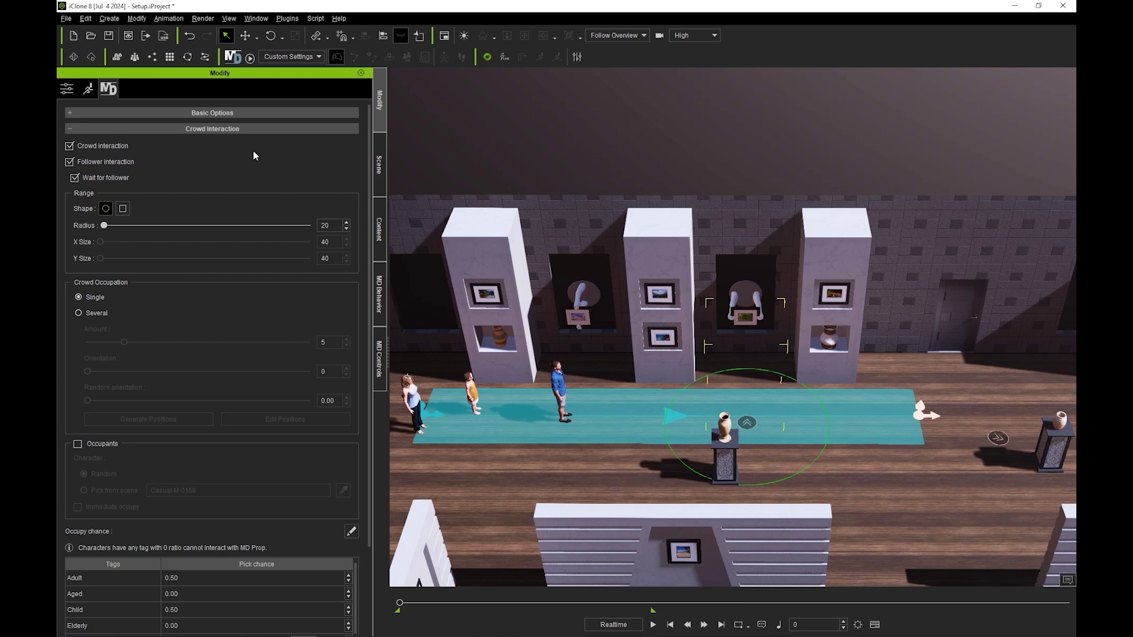
left_click(83, 164)
left_click(1007, 437)
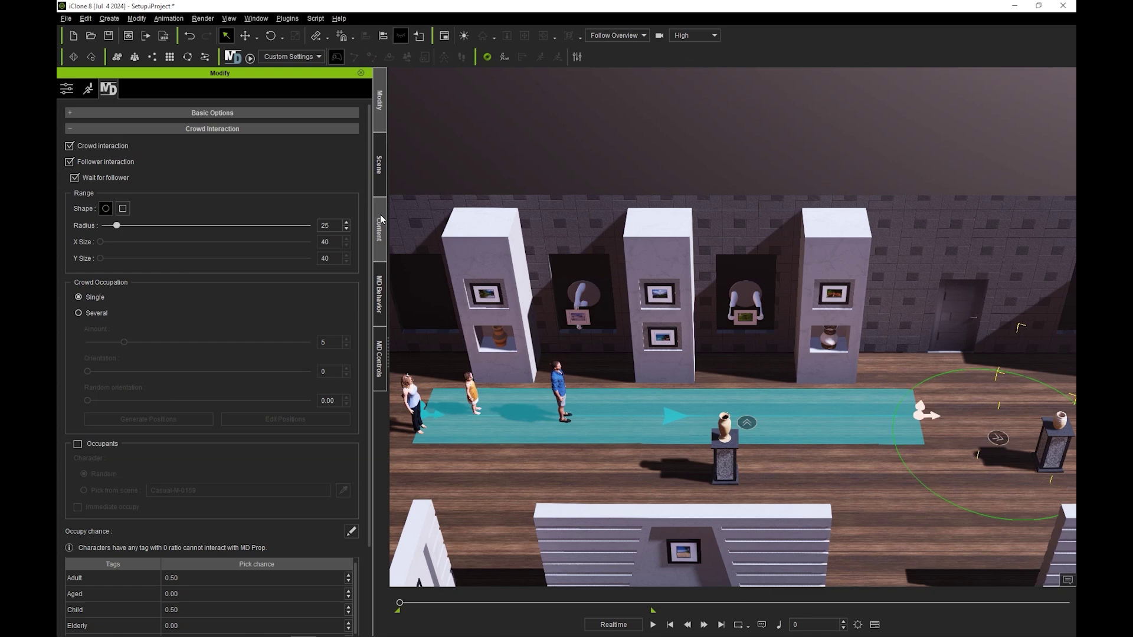
- Run the Motion Director simulation and watch the man, child and woman walk along the path to the second pedestal
left_click(379, 359)
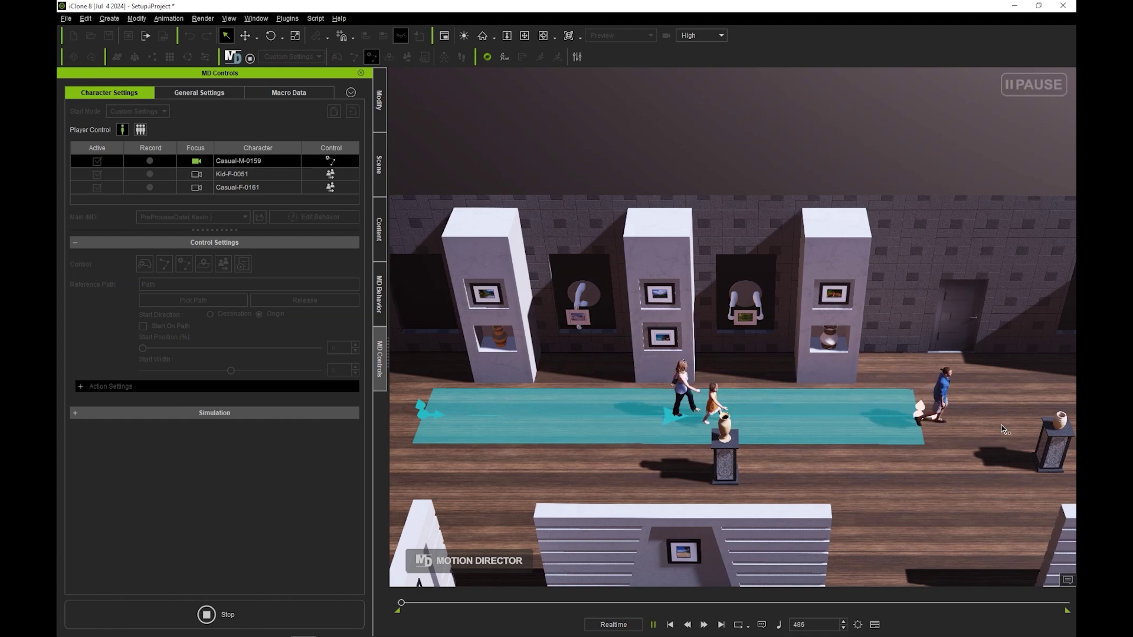
middle_click_drag(947, 485, 711, 465)
scroll(792, 460, "up", 3)
scroll(702, 467, "up", 3)
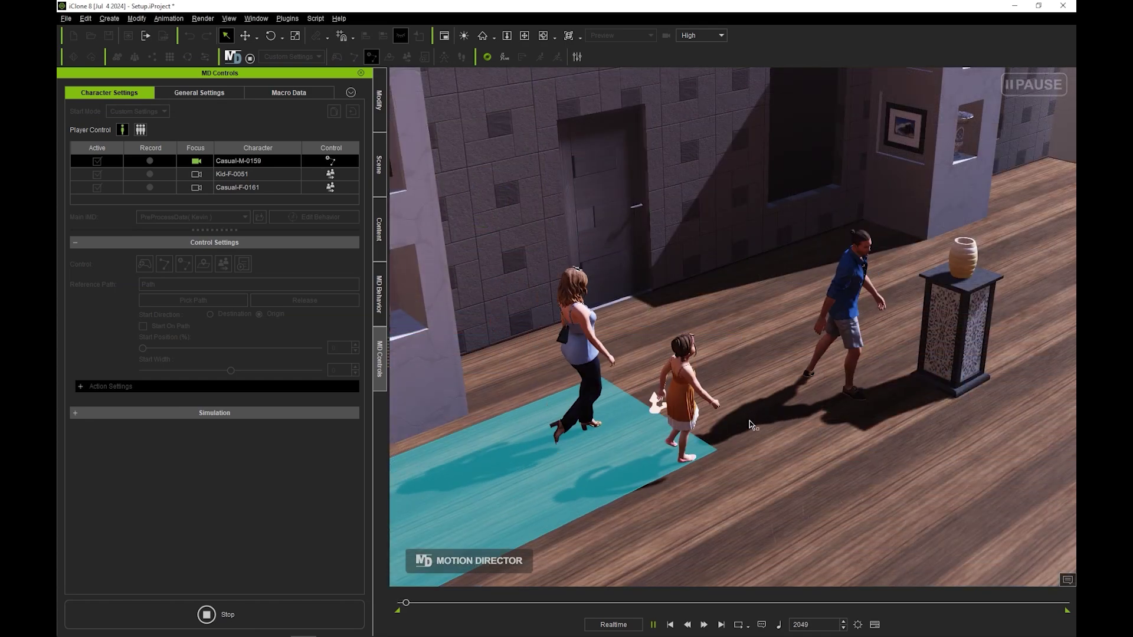
right_click_drag(930, 473, 726, 455)
scroll(725, 455, "down", 3)
middle_click_drag(760, 363, 945, 241)
scroll(945, 242, "down", 1)
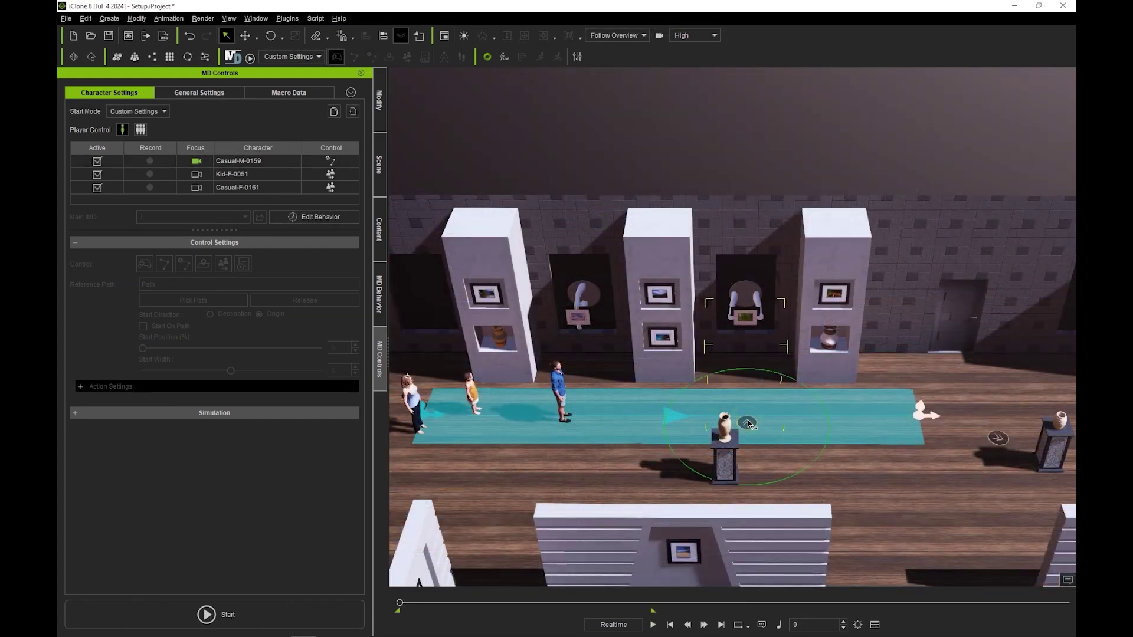
- Turn off Follower interaction for the Observe prop on the path and simulate the group walking past its pedestal
left_click(379, 104)
left_click(106, 92)
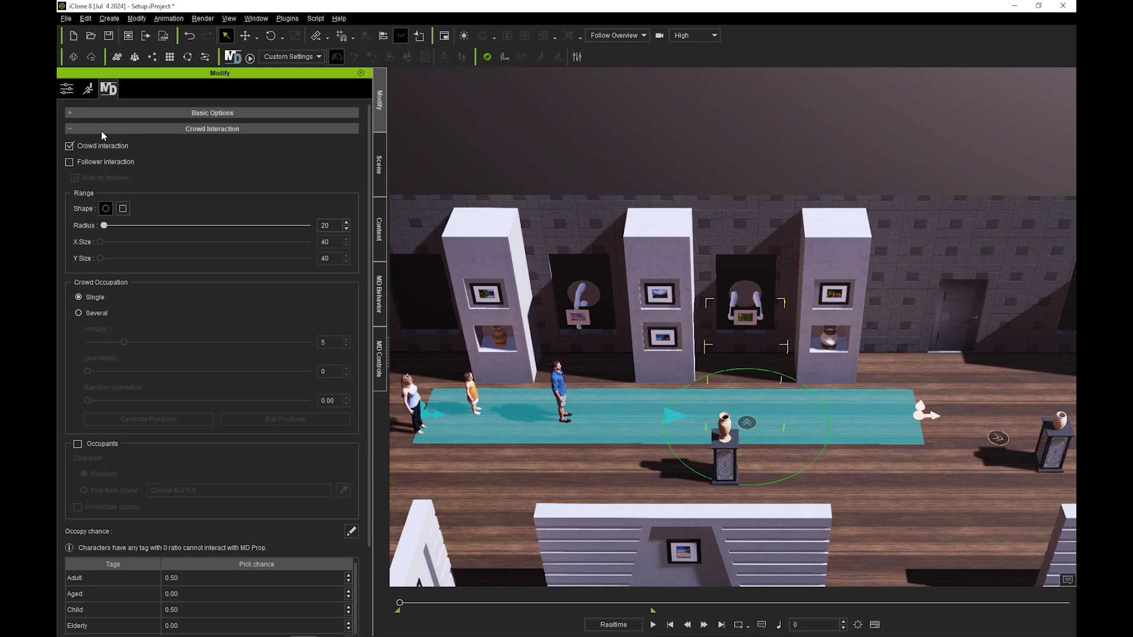
left_click(77, 164)
left_click(237, 57)
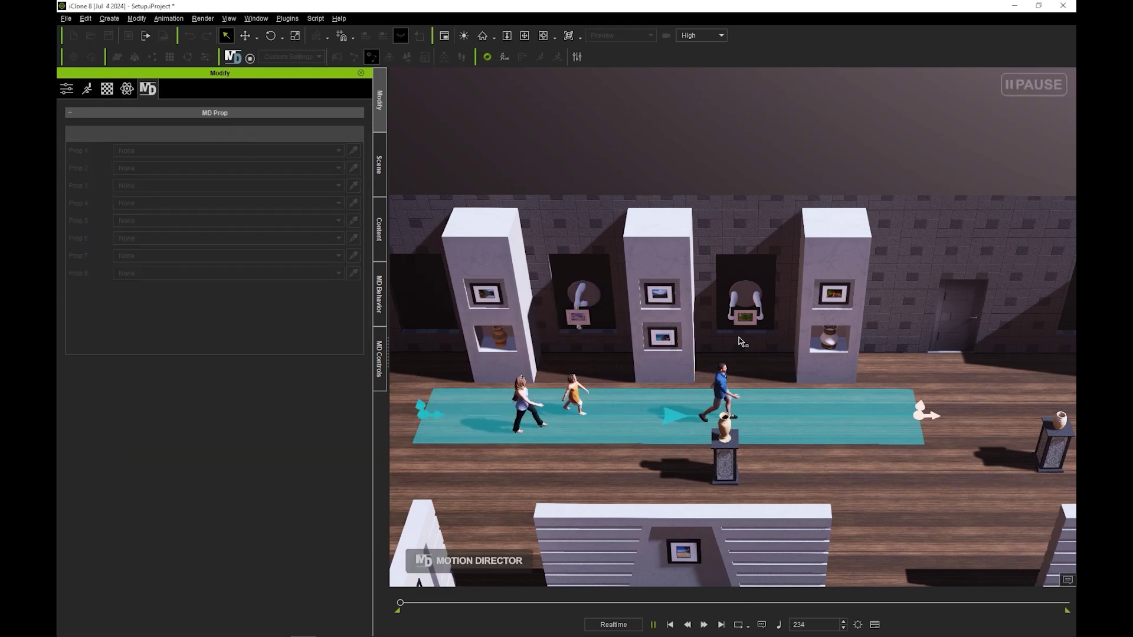
scroll(816, 412, "up", 4)
scroll(729, 380, "up", 2)
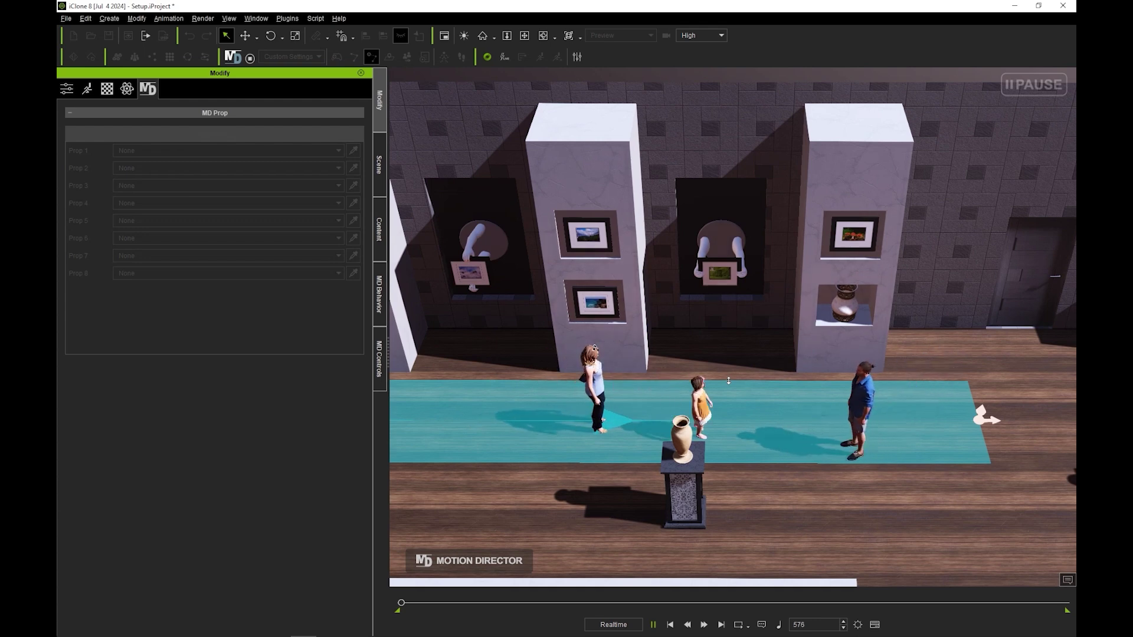
scroll(757, 413, "up", 2)
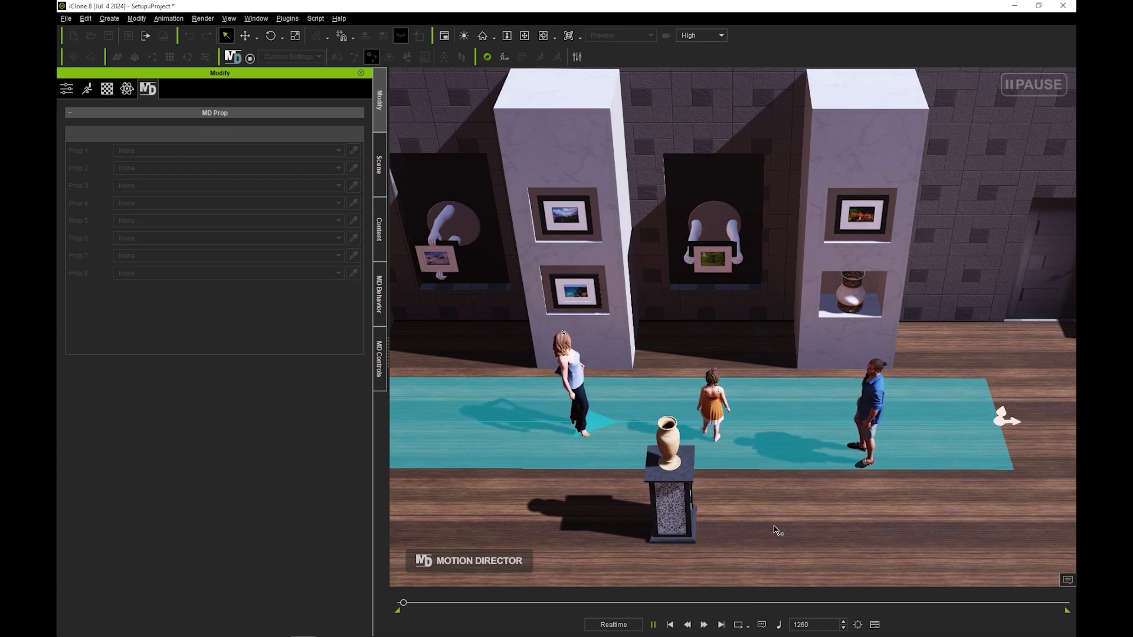
middle_click_drag(885, 518, 640, 447)
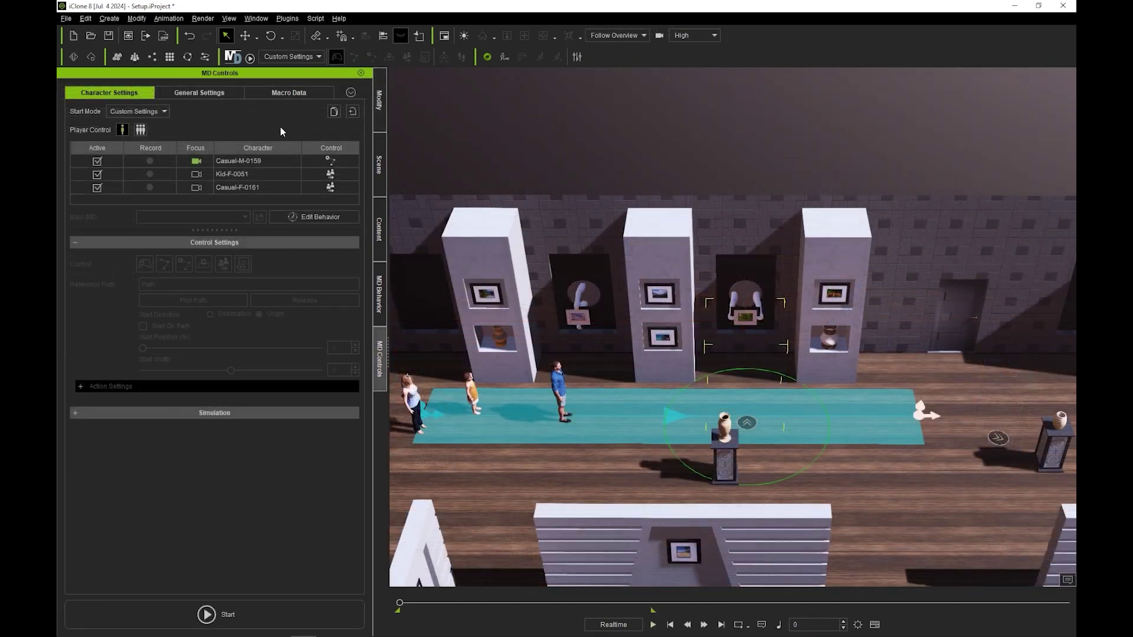
- Turn off Wait for follower for the Observe prop on the path and watch the simulation around its pedestal
left_click(378, 100)
left_click(108, 89)
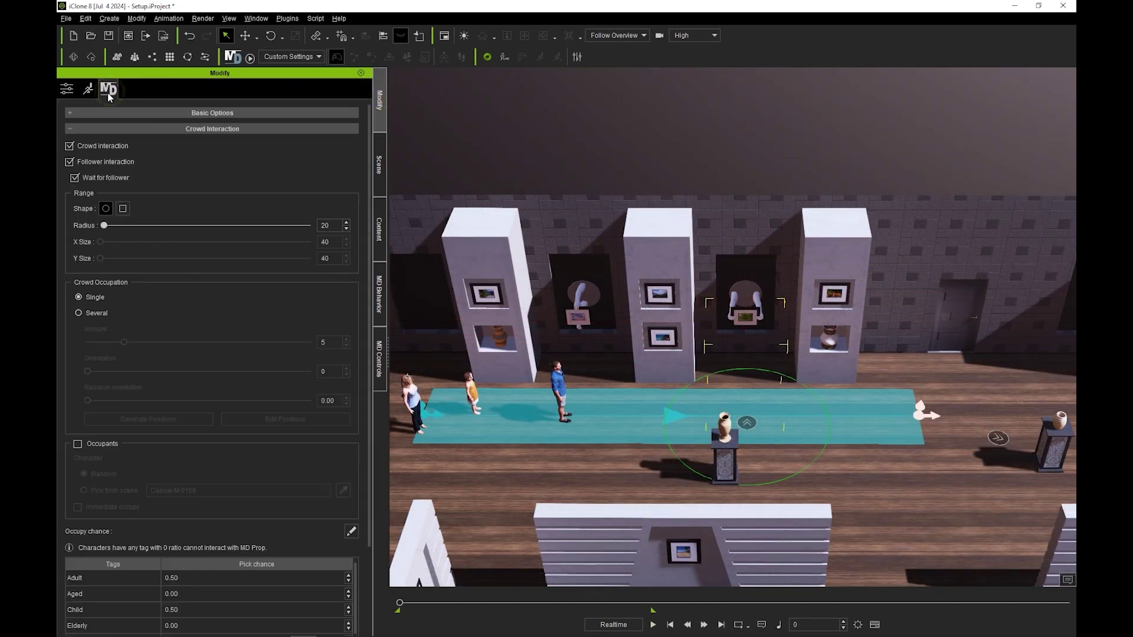
left_click(118, 179)
left_click(249, 58)
scroll(626, 454, "up", 3)
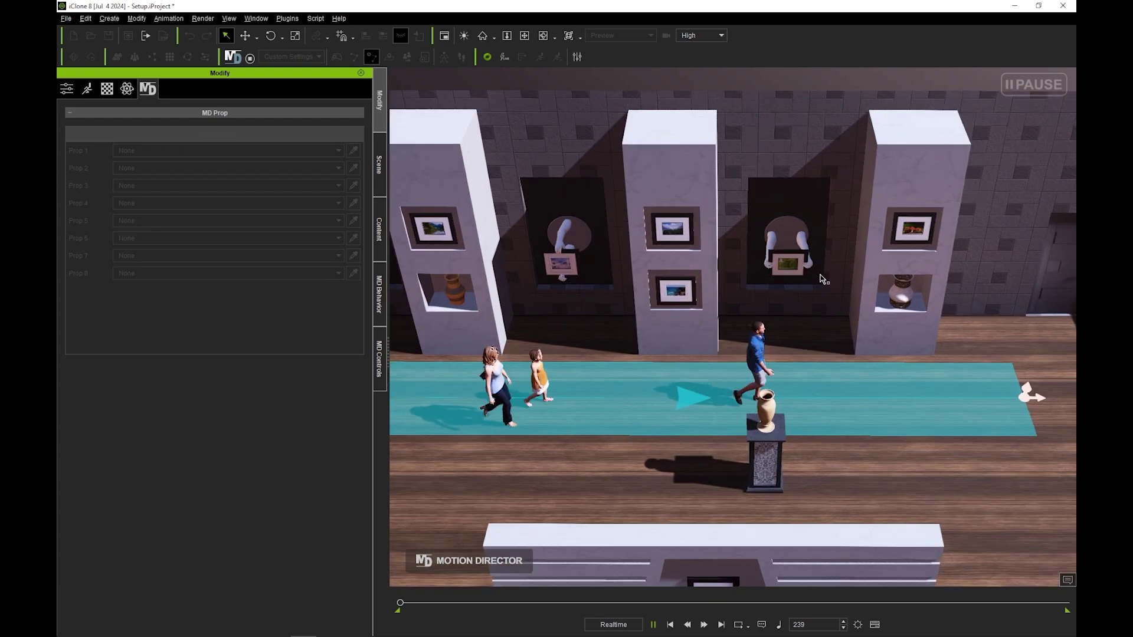
middle_click_drag(880, 451, 765, 498)
scroll(765, 498, "up", 2)
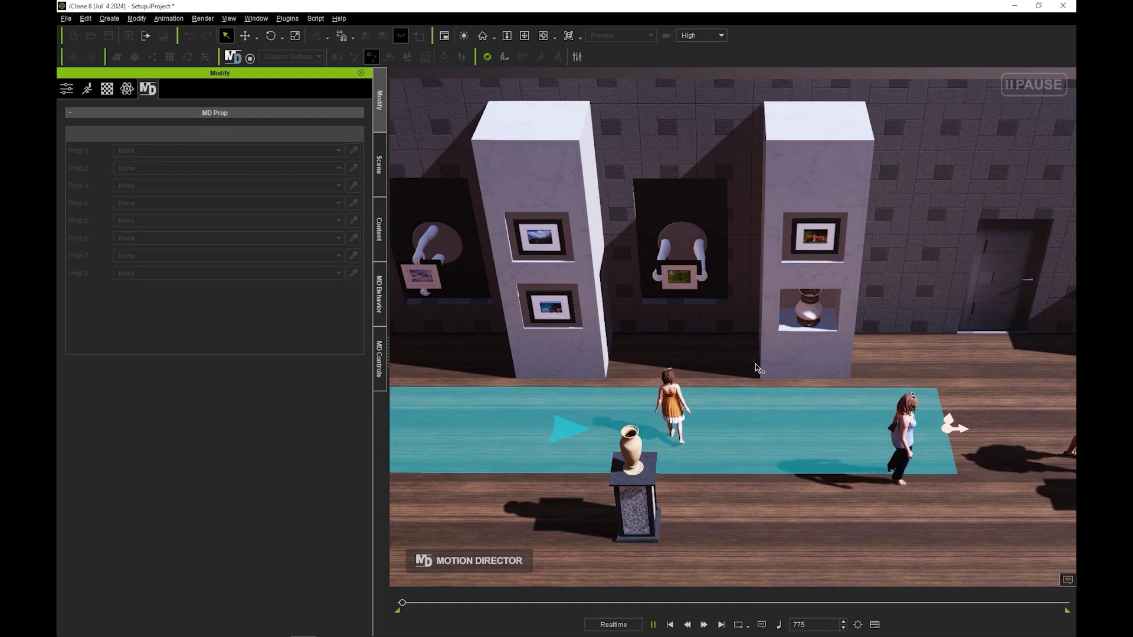
mouse_move(757, 368)
middle_mouse_down()
mouse_move(553, 347)
mouse_move(755, 392)
mouse_move(840, 377)
middle_mouse_up()
scroll(751, 387, "up", 4)
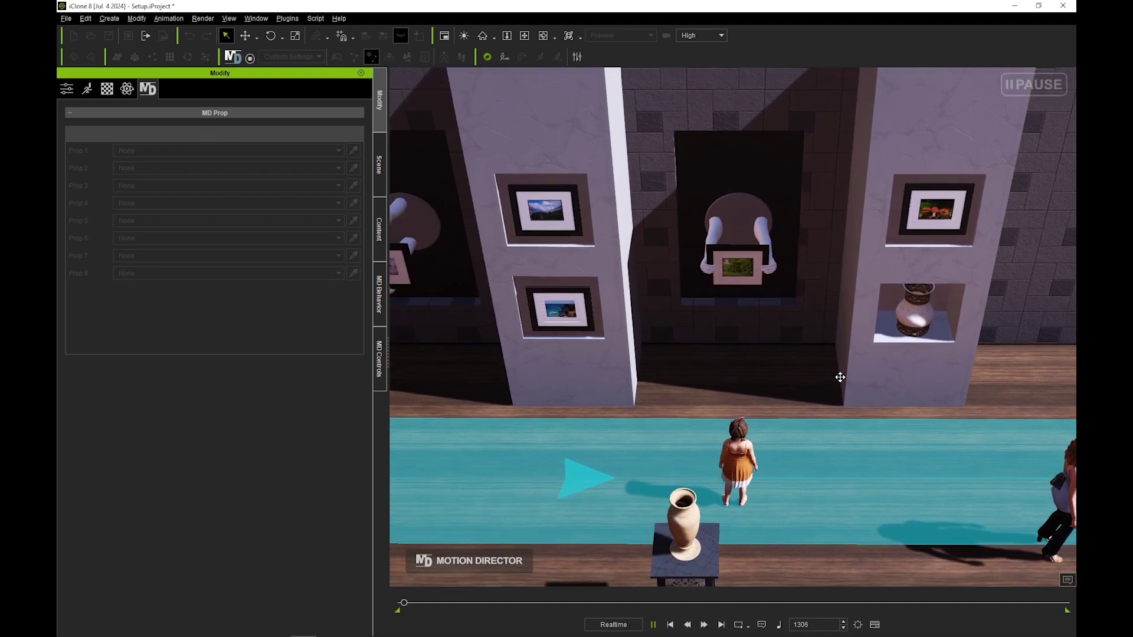
middle_click_drag(921, 397, 702, 346)
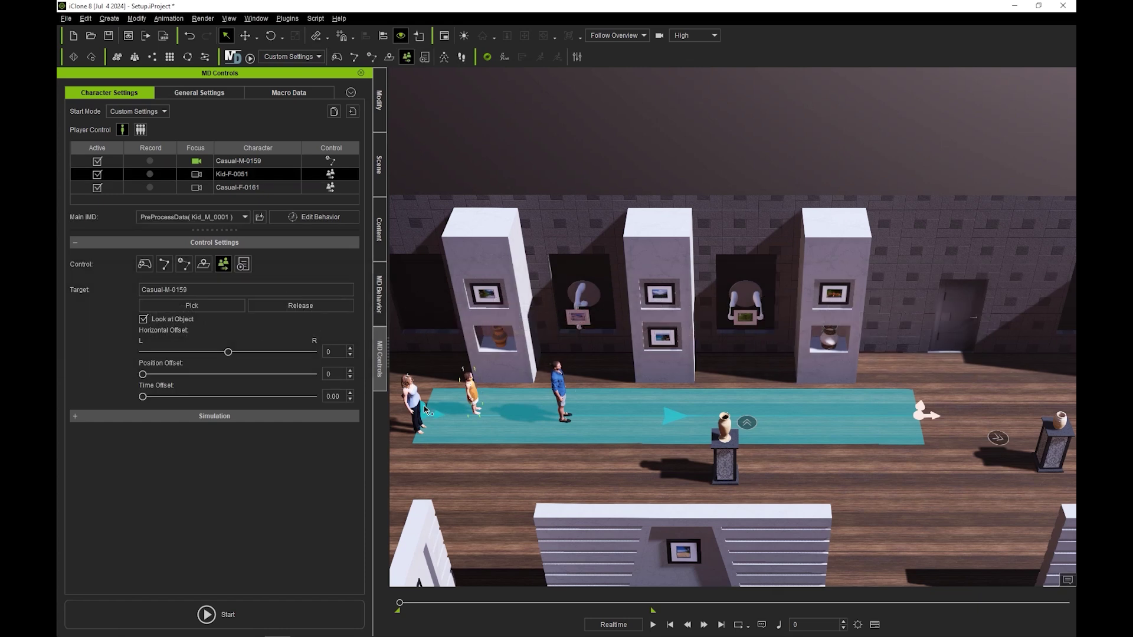
- Select the woman together with the child to review their shared follow-target settings
left_click(415, 407, "ctrl")
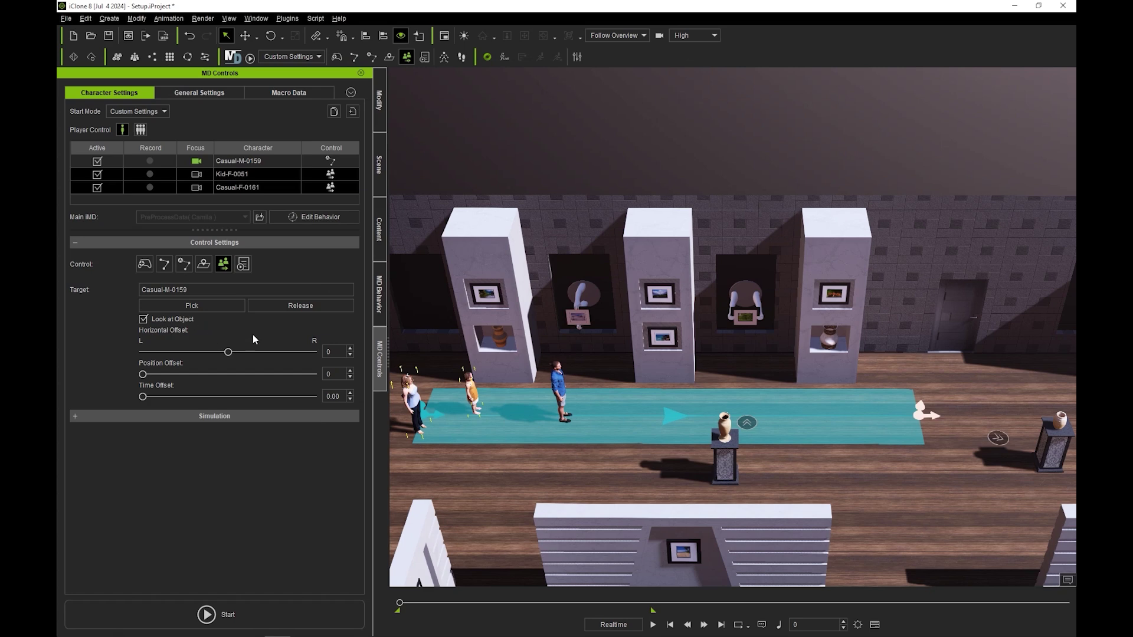
left_click(380, 119)
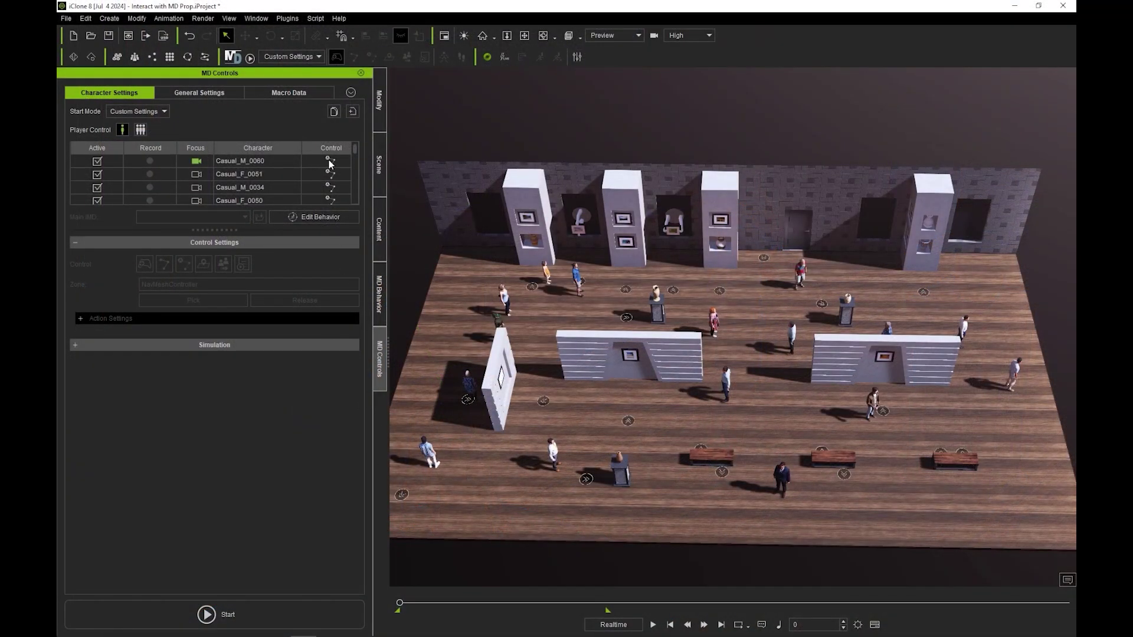
- Review the full gallery's character controls, start the crowd simulation, set playback to By Frame, and watch the visitors up close
scroll(329, 165, "down", 5)
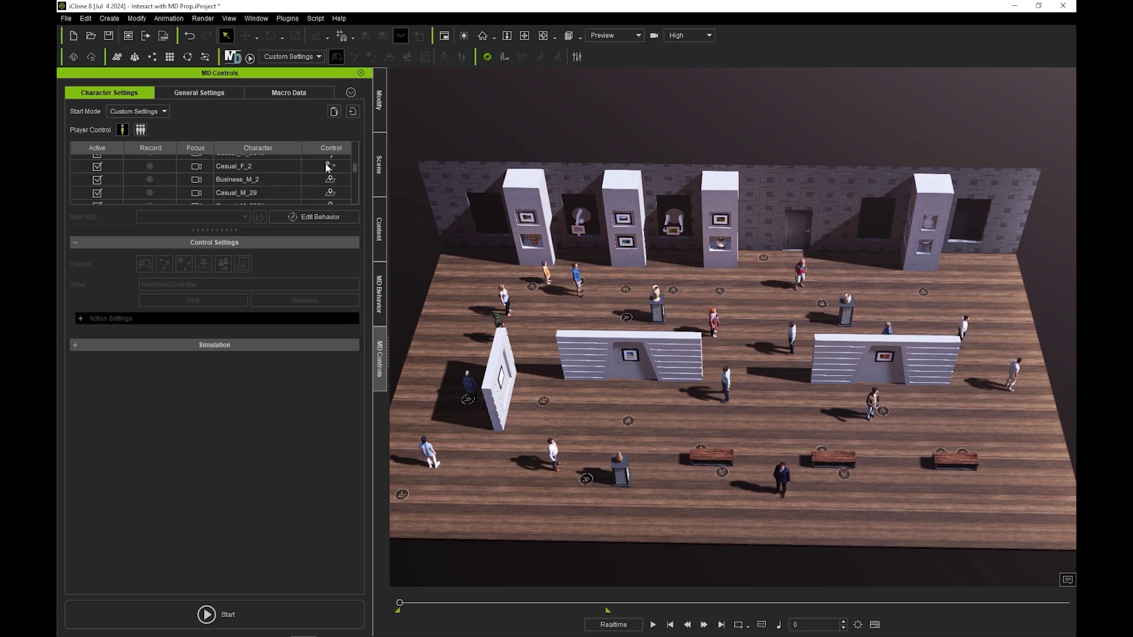
scroll(332, 189, "down", 5)
scroll(329, 198, "down", 1)
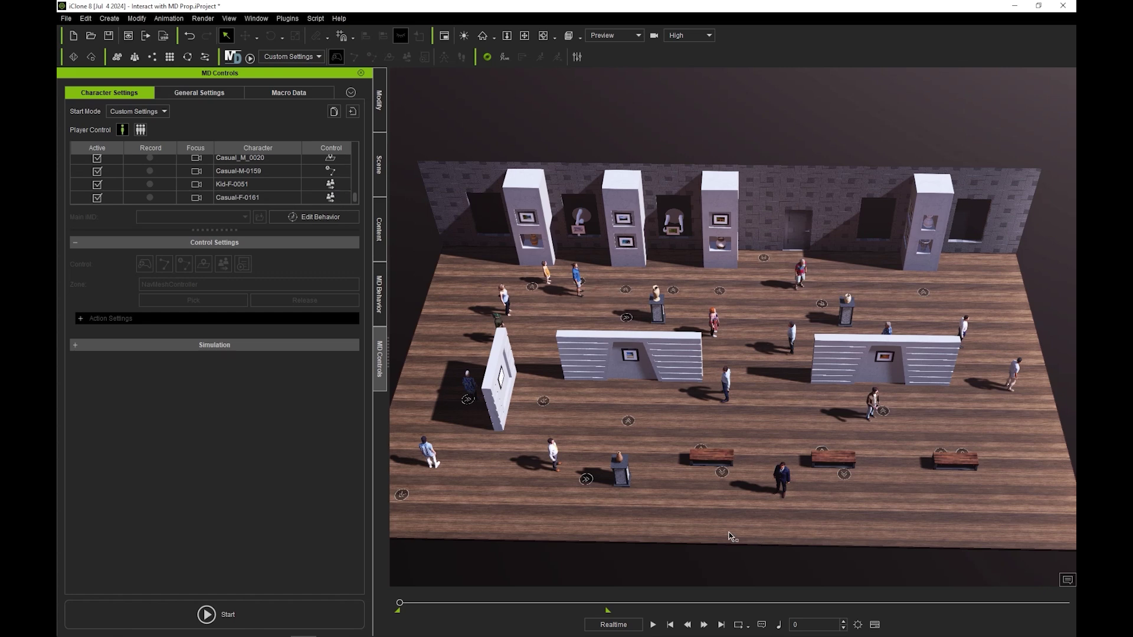
left_click(274, 617)
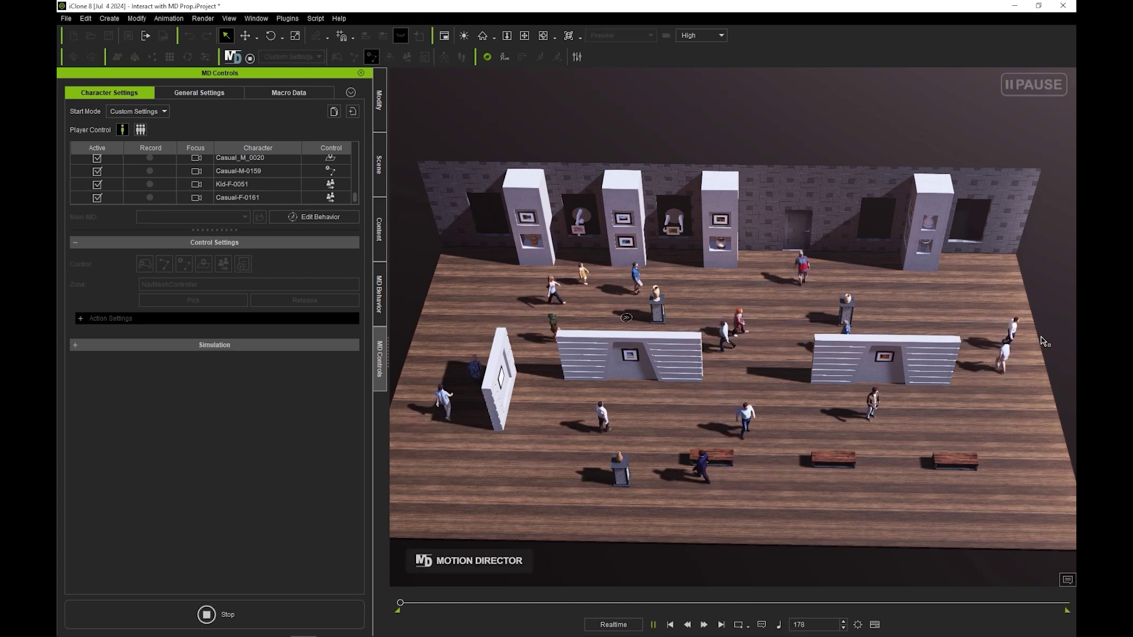
left_click(625, 624)
left_click(637, 629)
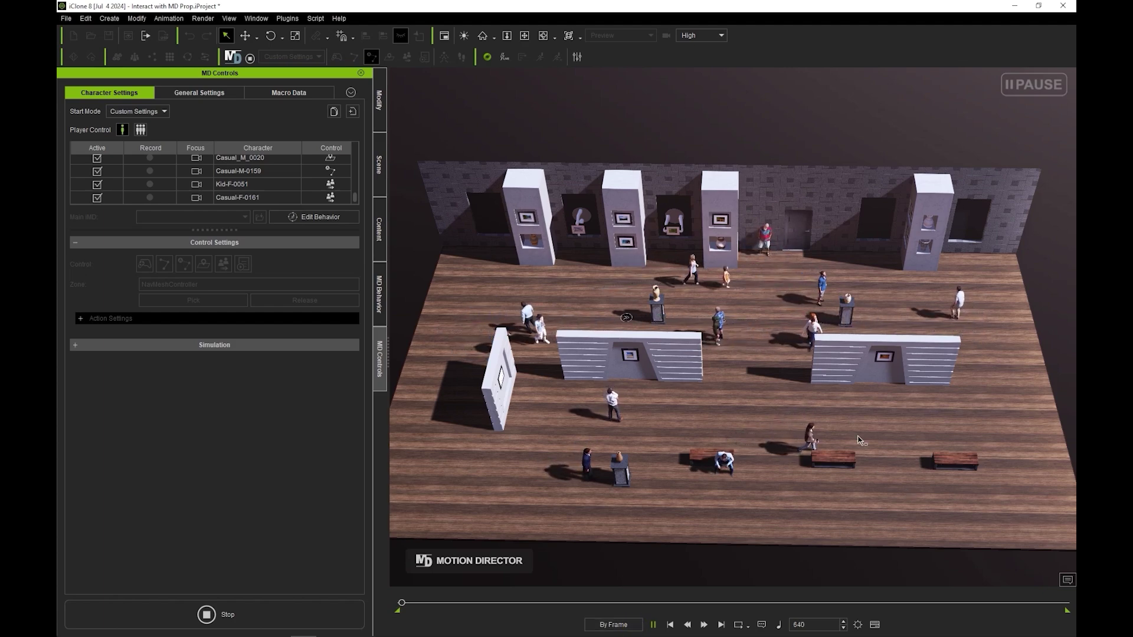
scroll(762, 267, "up", 5)
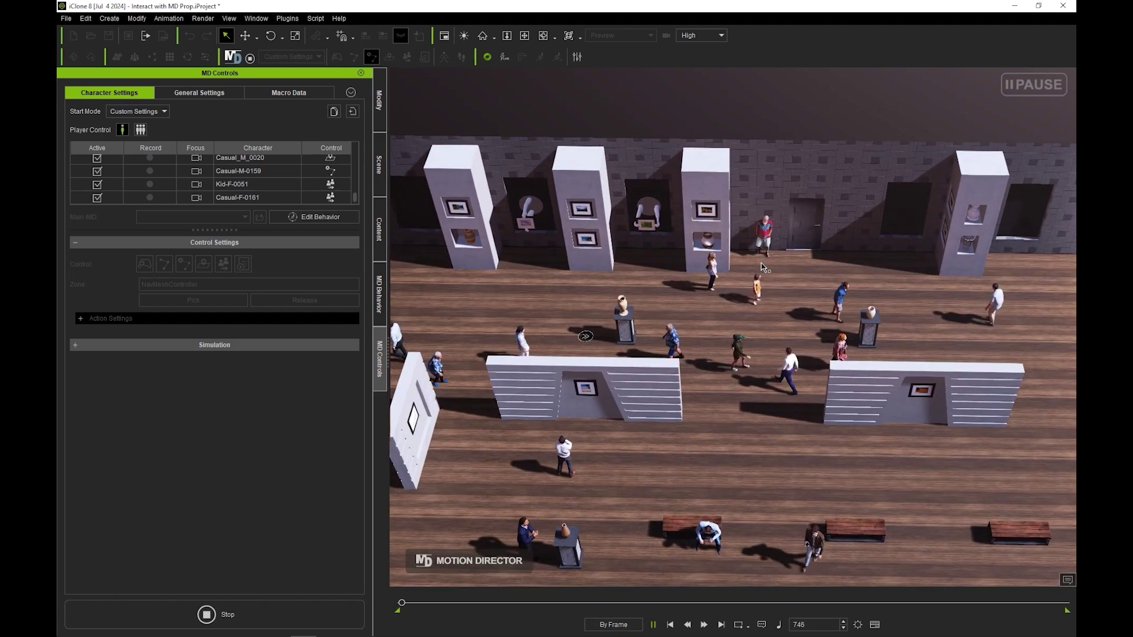
scroll(762, 267, "up", 5)
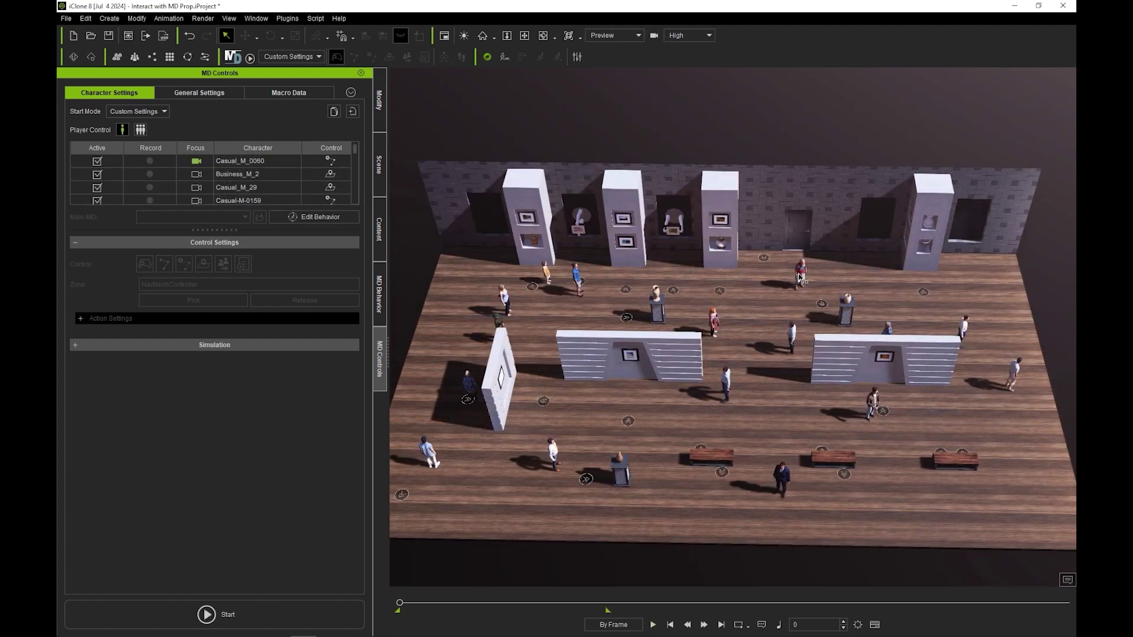
- Turn off MD Prop Interaction for the man in the red top near the door and run the crowd simulation
left_click(799, 275)
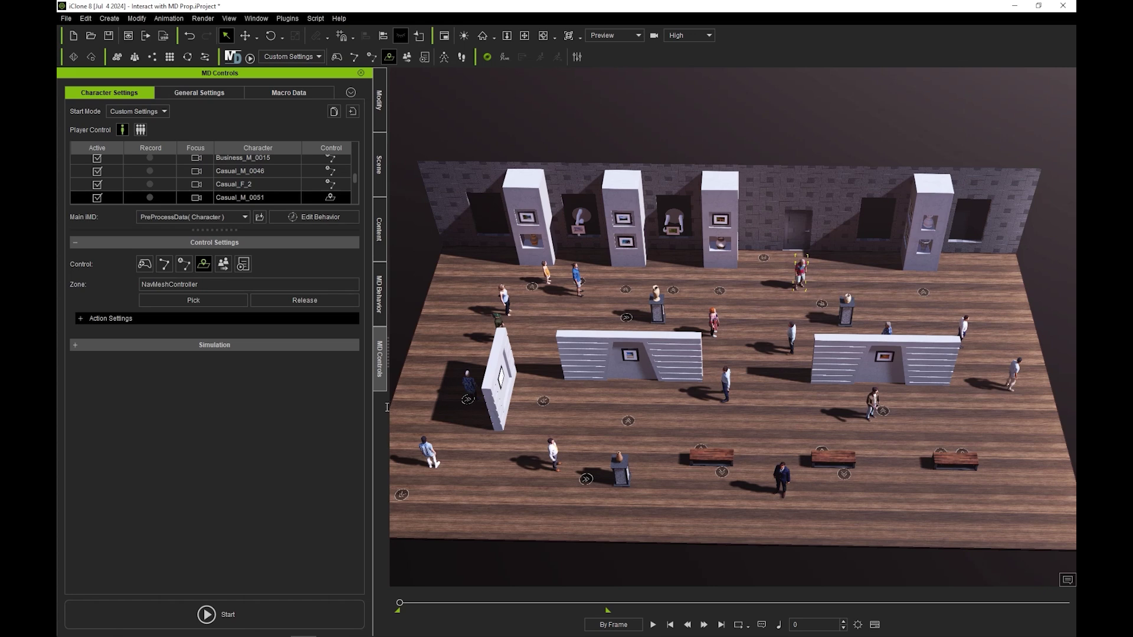
left_click(263, 346)
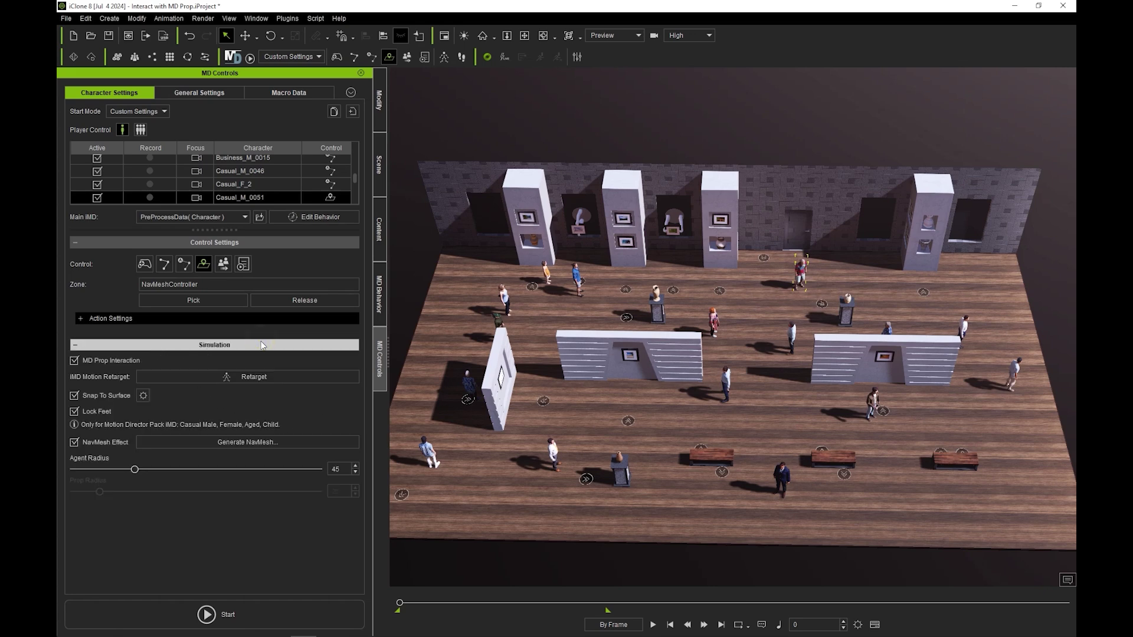
left_click(87, 363)
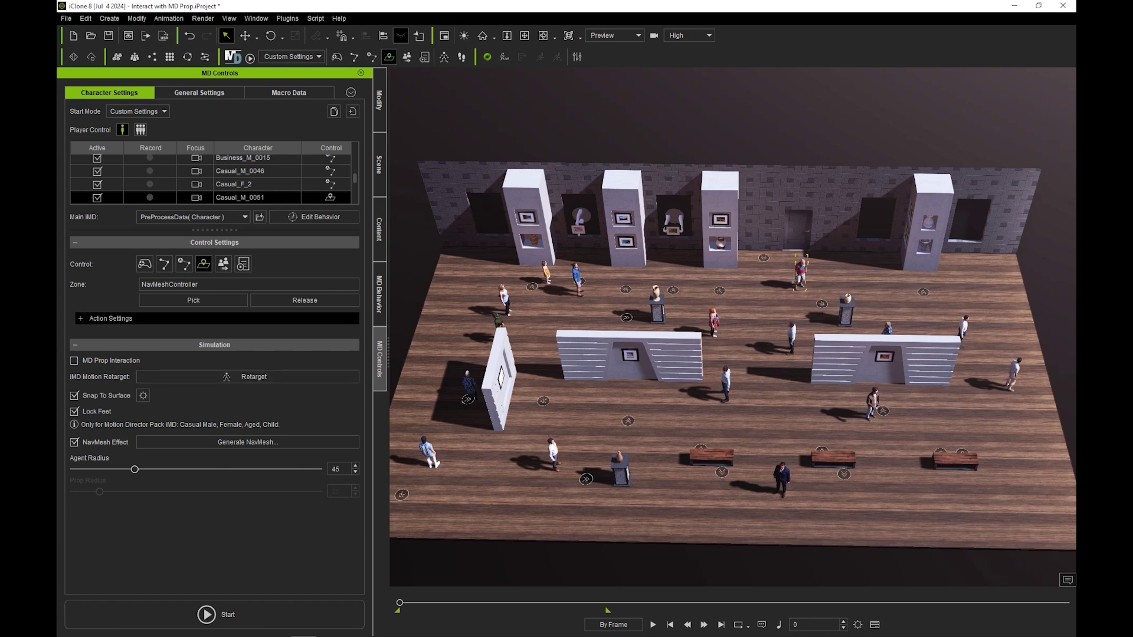
left_click(206, 614)
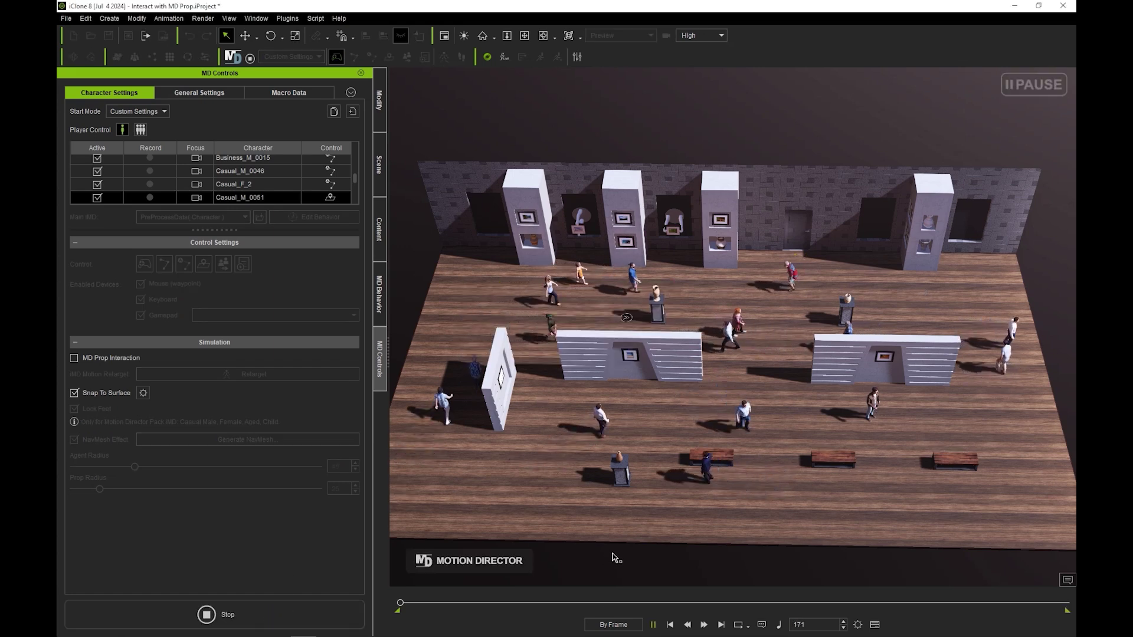
scroll(803, 278, "up", 1)
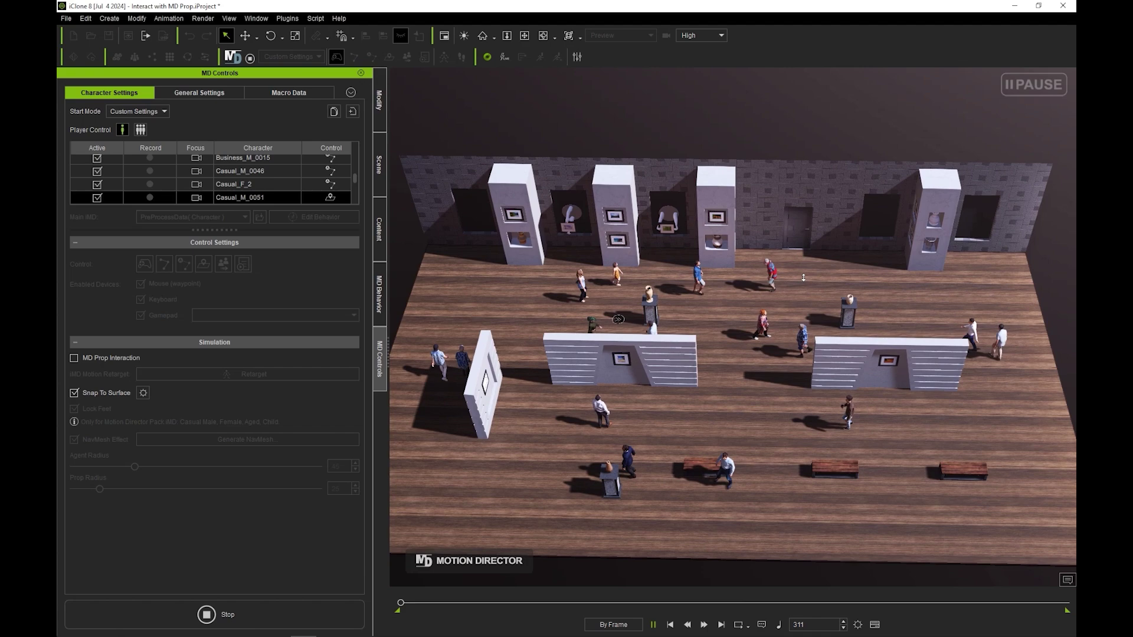
scroll(803, 277, "up", 3)
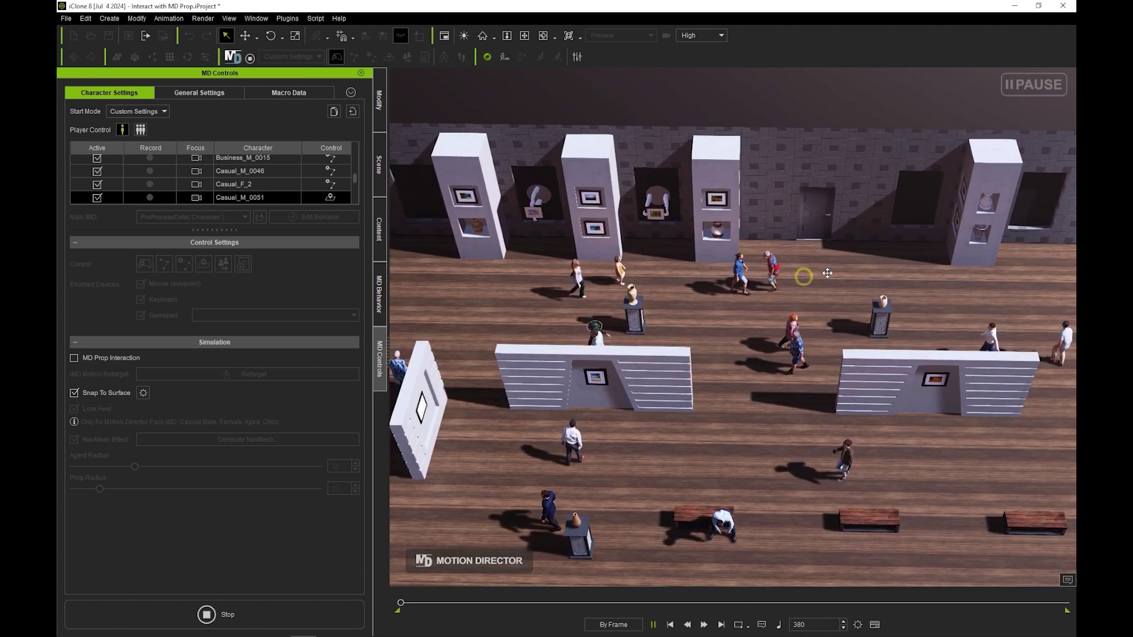